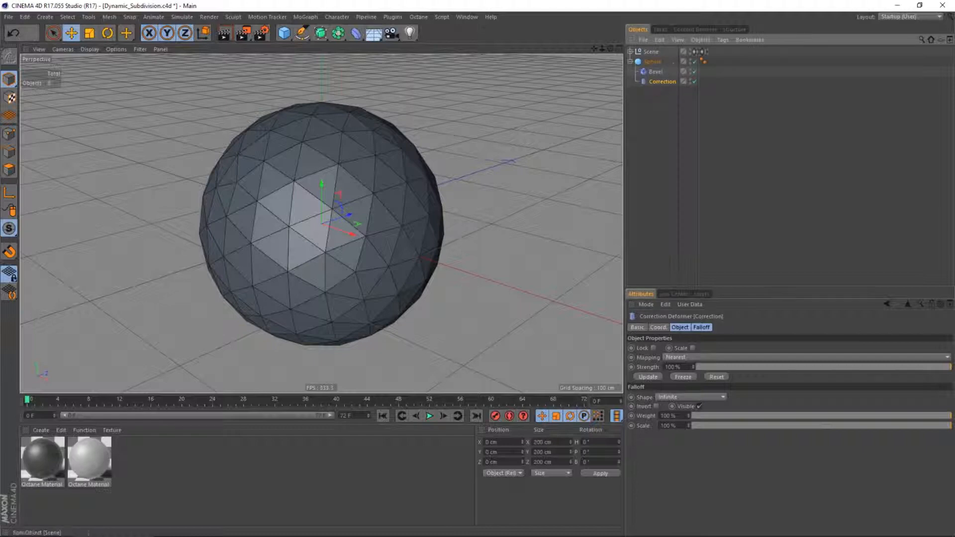
# Add a Pose Morph tag to the sphere's Correction deformer and enable mixing of Points
pyautogui.click(722, 40)
pyautogui.moveTo(761, 65)
pyautogui.click(828, 124)
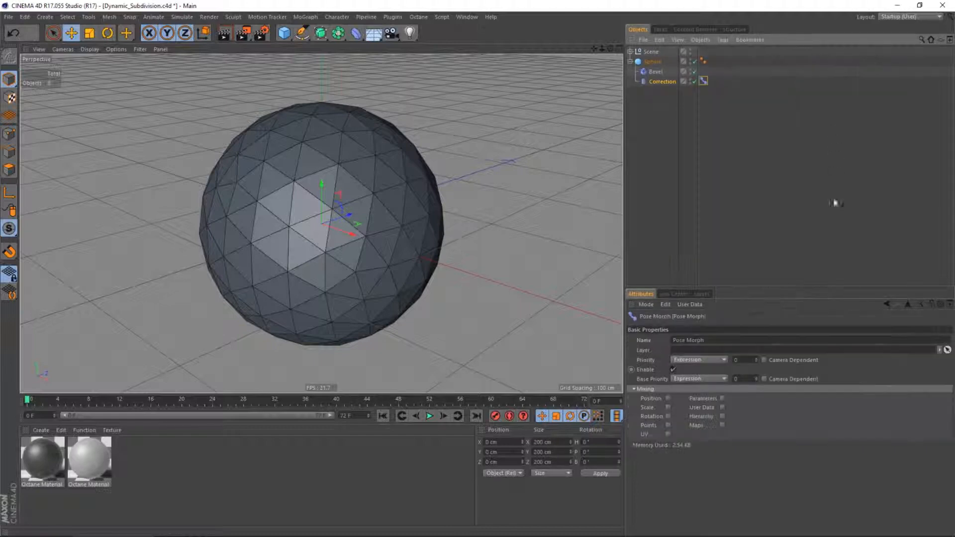
pyautogui.click(668, 425)
# Set the Offset of the sphere's Bevel deformer to 30%
pyautogui.click(655, 71)
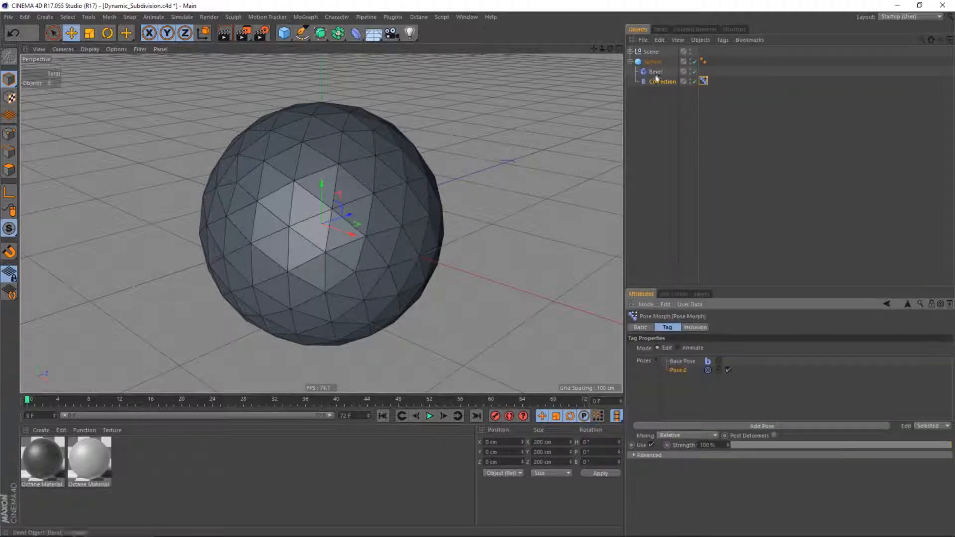
pyautogui.click(730, 327)
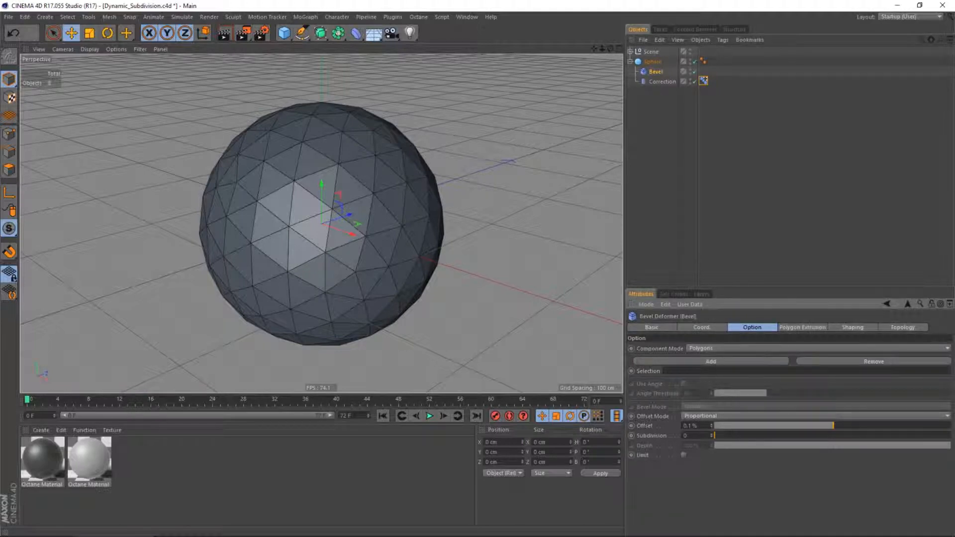
pyautogui.write('30')
pyautogui.press('Return')
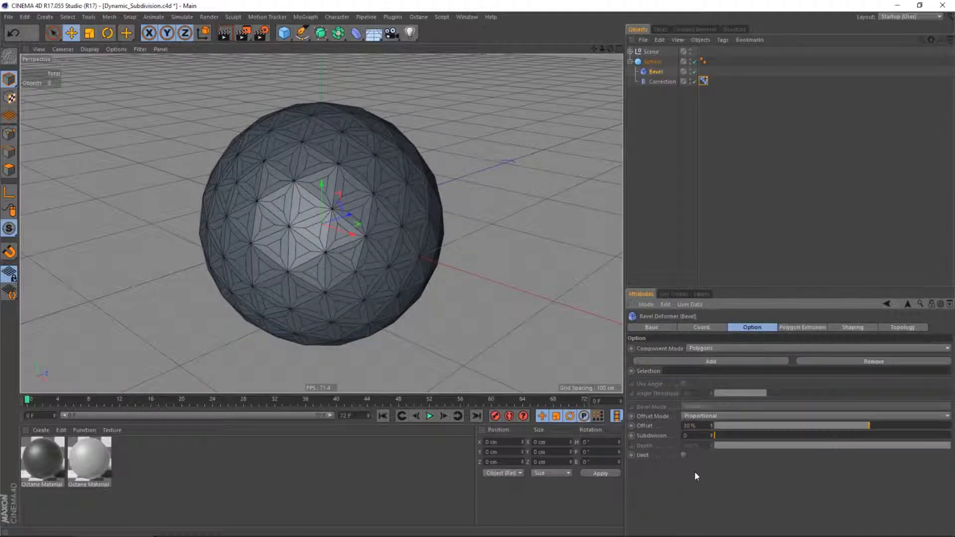
# Reset the Correction deformer and switch its Pose Morph tag to Animate mode with Pose.0 at 0%
pyautogui.click(662, 82)
pyautogui.click(707, 381)
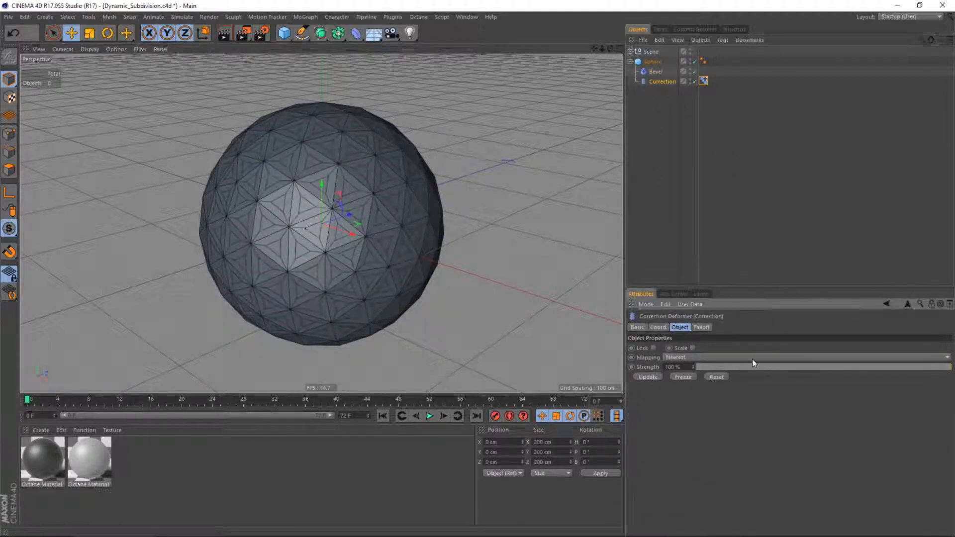
pyautogui.click(703, 81)
pyautogui.click(698, 348)
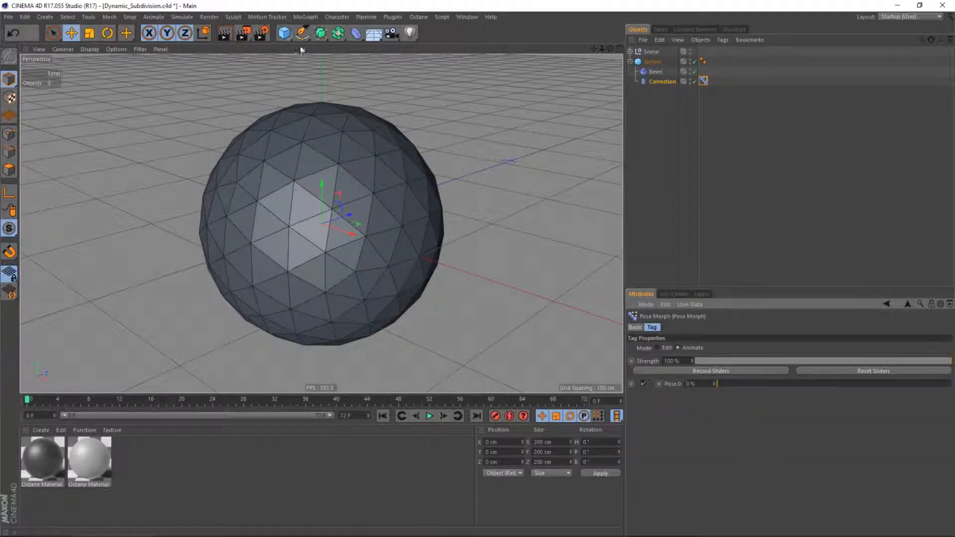
# Create a Null object and make the sphere its child
pyautogui.click(286, 38)
pyautogui.click(318, 46)
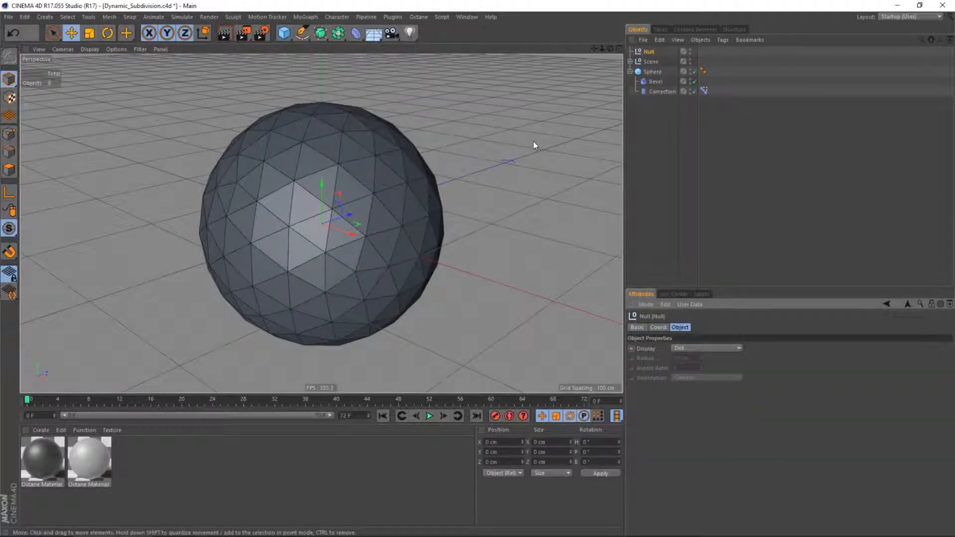
pyautogui.click(652, 71)
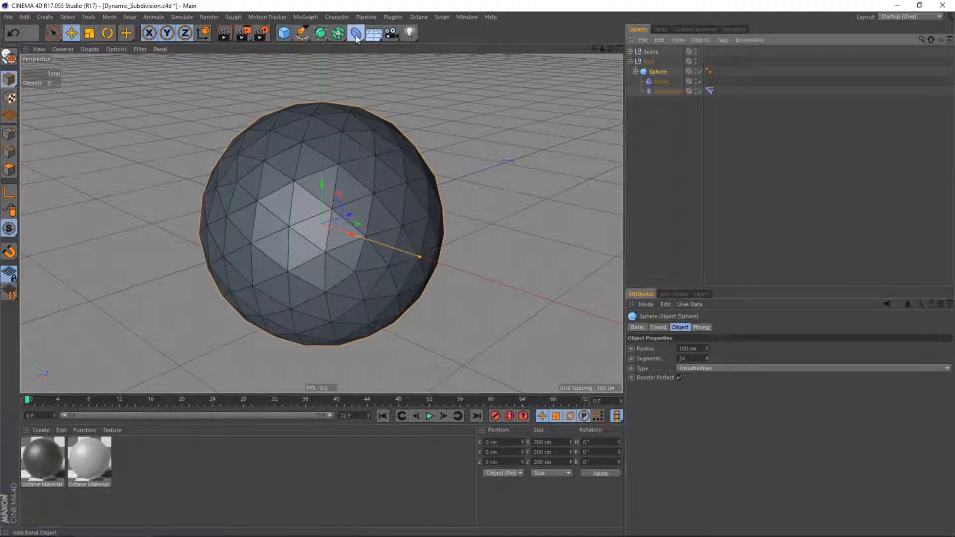
# Add a second Bevel deformer and place it inside the Null, above the sphere
pyautogui.click(356, 33)
pyautogui.click(469, 173)
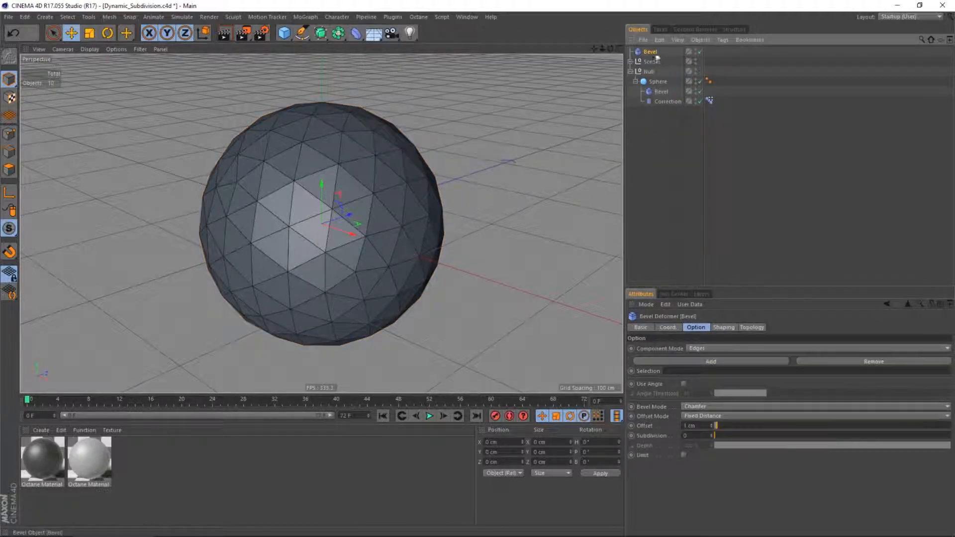
pyautogui.moveTo(649, 73); pyautogui.dragTo(649, 71)
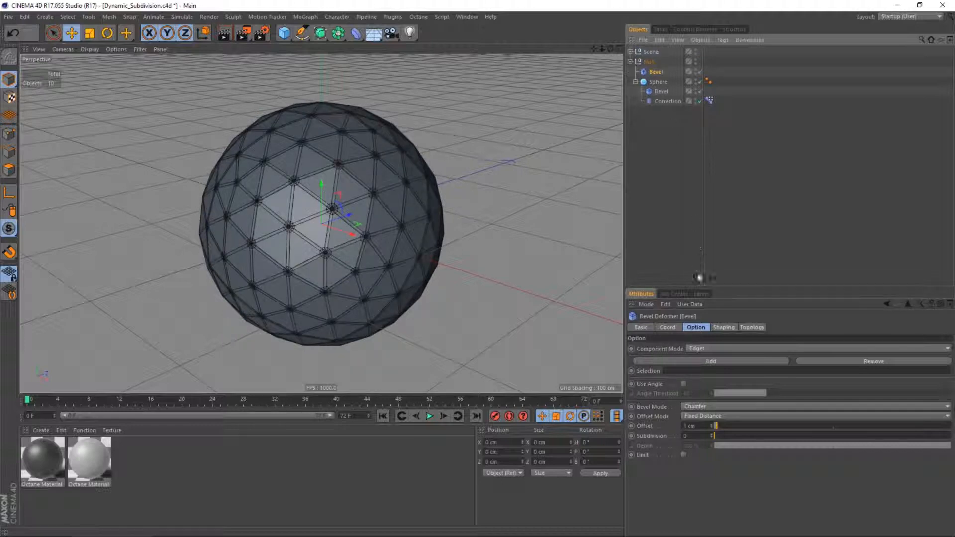
# Set the new Bevel deformer to Polygons component mode and Proportional offset mode with an offset of 0.2%
pyautogui.click(696, 348)
pyautogui.click(702, 378)
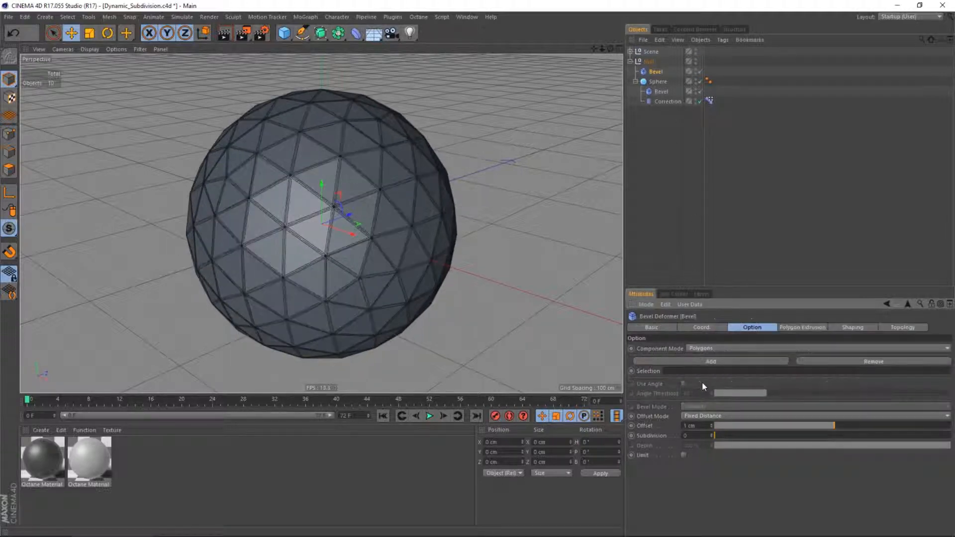
pyautogui.click(696, 417)
pyautogui.click(699, 436)
# Set the new Bevel deformer's polygon Extrusion to 0 cm and turn off Preserve Groups
pyautogui.click(790, 328)
pyautogui.doubleClick(692, 348)
pyautogui.write('0')
pyautogui.press('Return')
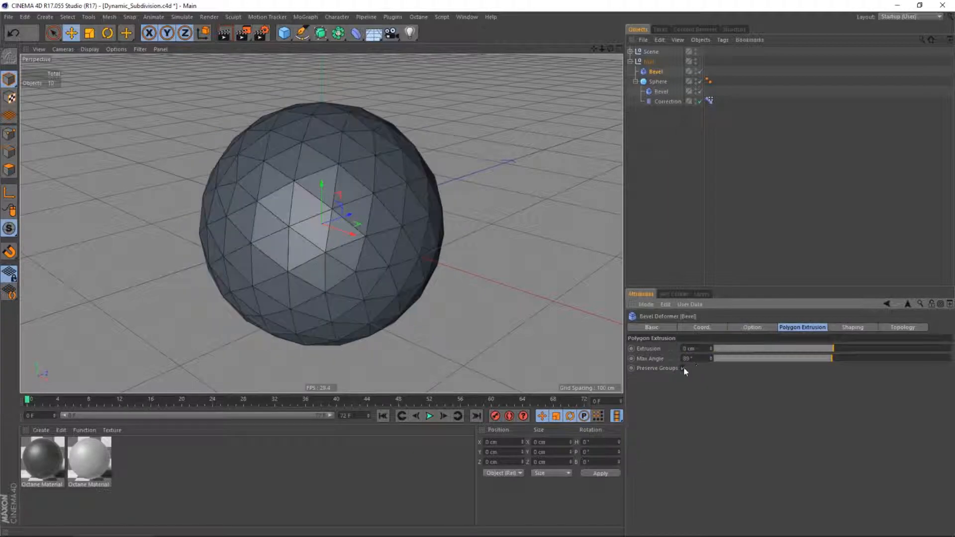
pyautogui.click(683, 368)
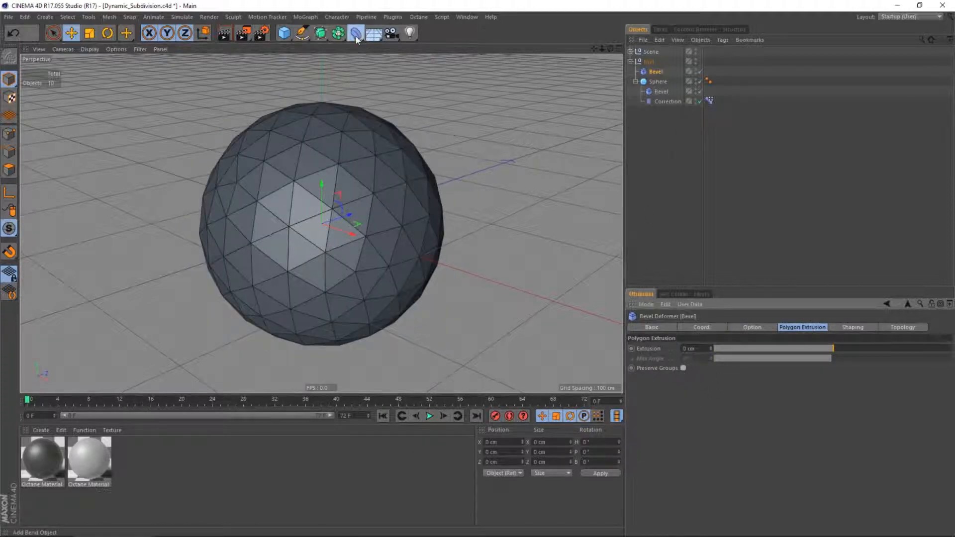
# Add a Correction deformer below the Null's Bevel and give it a Pose Morph tag that mixes Points
pyautogui.moveTo(356, 33); pyautogui.dragTo(398, 102)
pyautogui.moveTo(654, 53); pyautogui.dragTo(657, 87)
pyautogui.click(722, 39)
pyautogui.moveTo(746, 65)
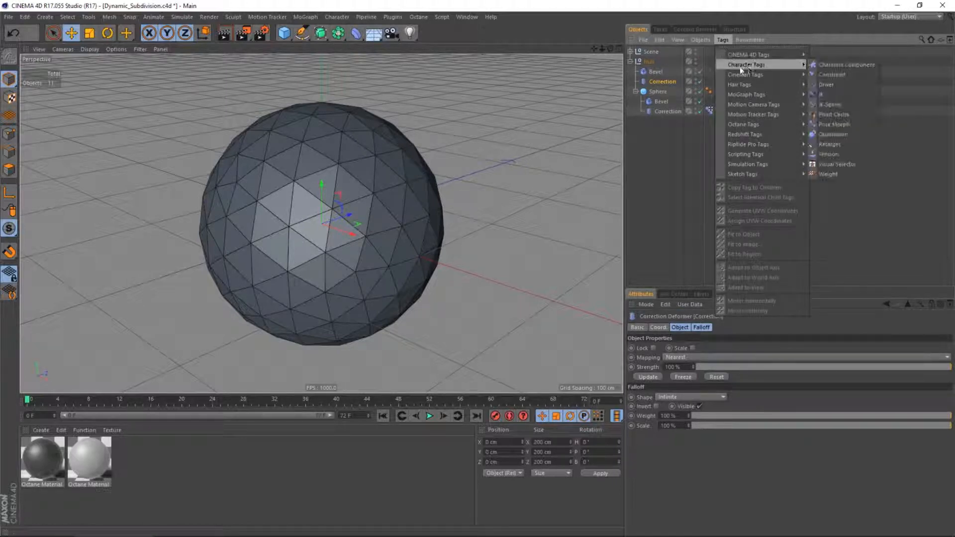
pyautogui.click(829, 122)
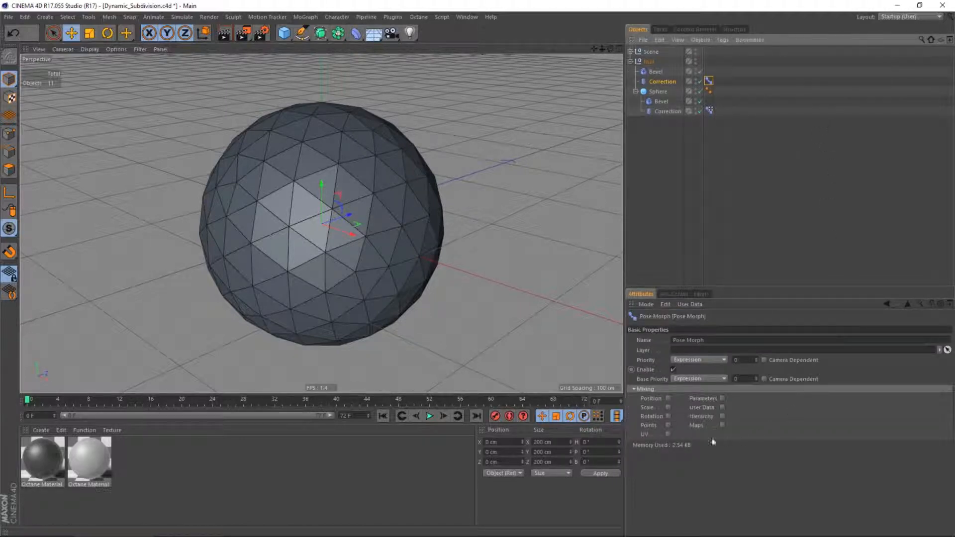
pyautogui.click(667, 425)
# Increase the Offset of the Bevel deformer directly under the Null
pyautogui.click(656, 72)
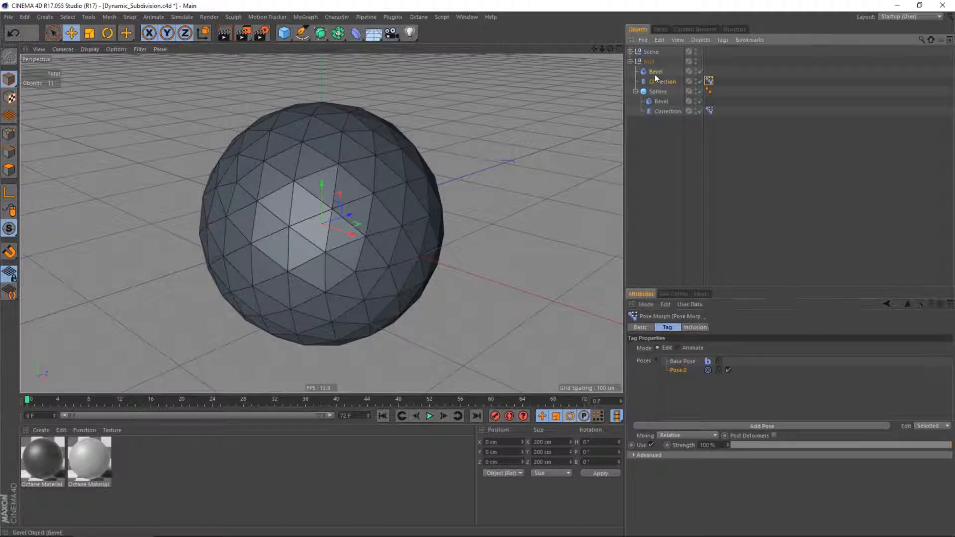
pyautogui.click(752, 328)
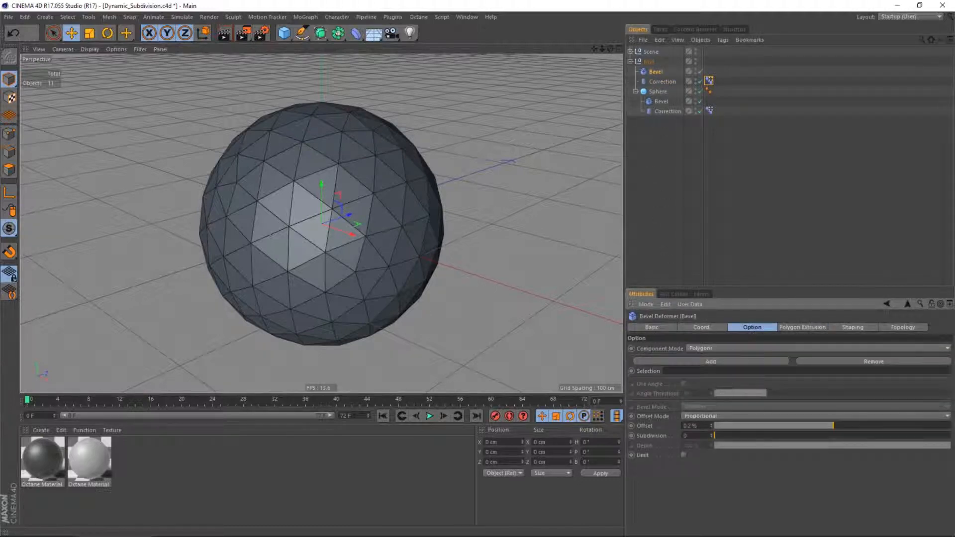
pyautogui.press('Return')
# Reset the Null's Correction deformer and switch its Pose Morph tag to Animate mode with Pose.0 at 0%
pyautogui.click(662, 81)
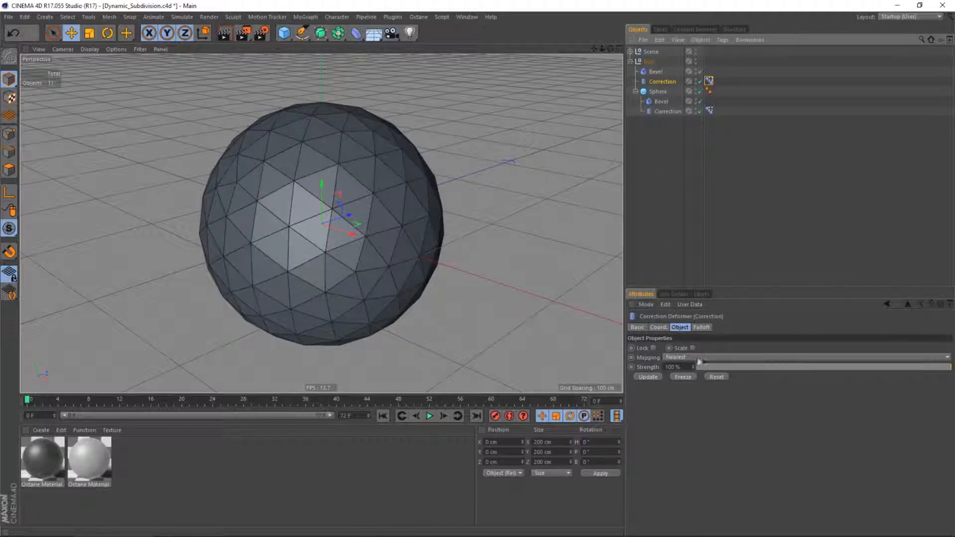
pyautogui.click(714, 378)
pyautogui.click(709, 81)
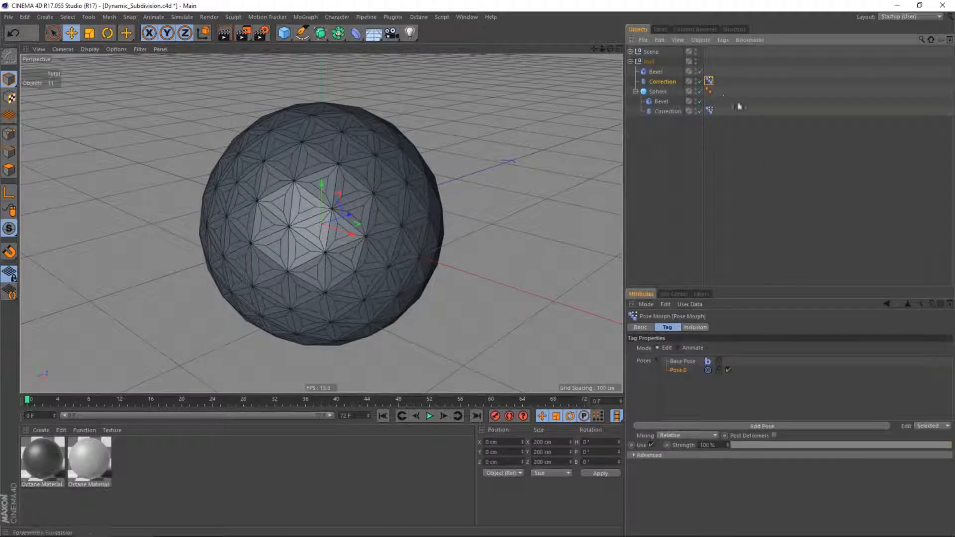
pyautogui.click(691, 348)
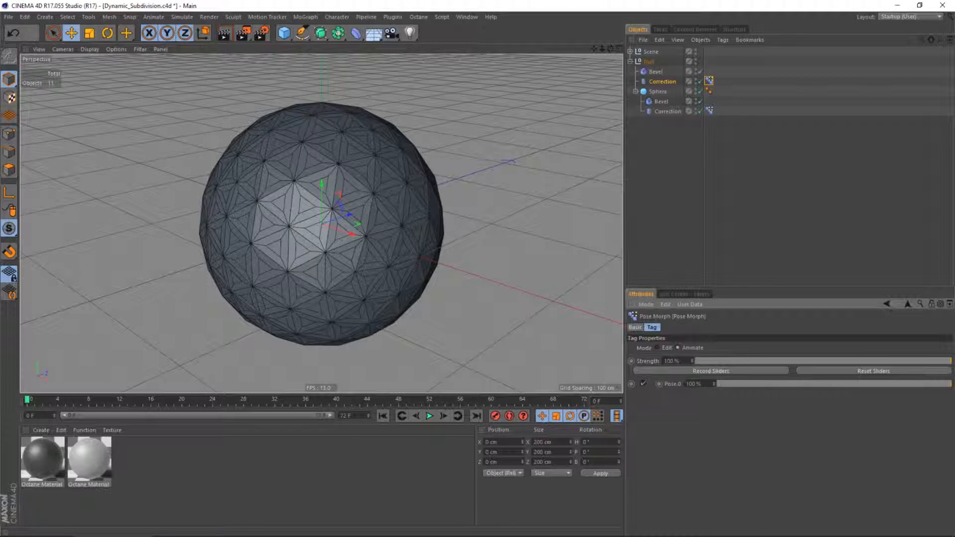
pyautogui.press('Return')
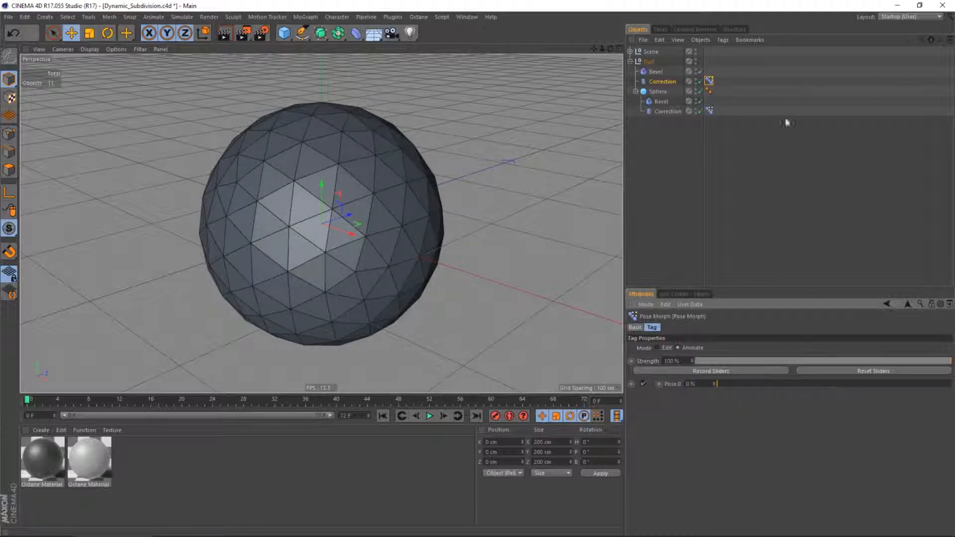
# Set the priority of both Pose Morph tags to Generators
pyautogui.keyDown('ctrl'); pyautogui.click(708, 110); pyautogui.keyUp('ctrl')
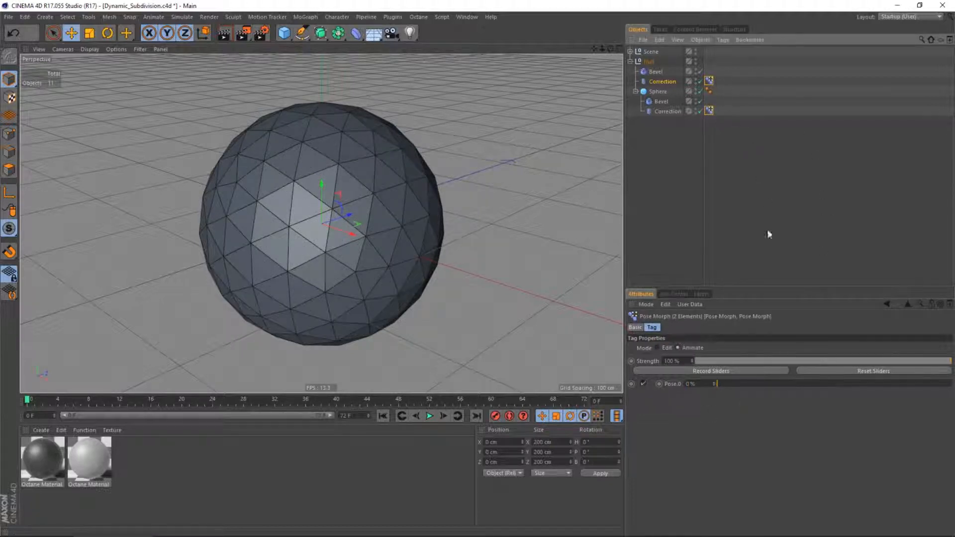
pyautogui.click(637, 327)
pyautogui.click(701, 368)
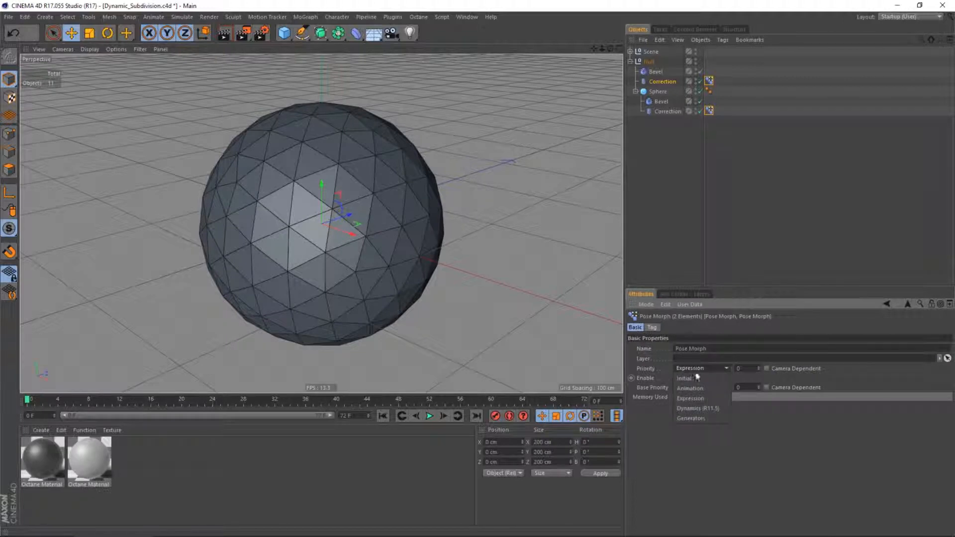
pyautogui.click(699, 417)
# Give both Correction deformers an inverted Sphere-shaped falloff with Falloff set to 0%
pyautogui.click(662, 81)
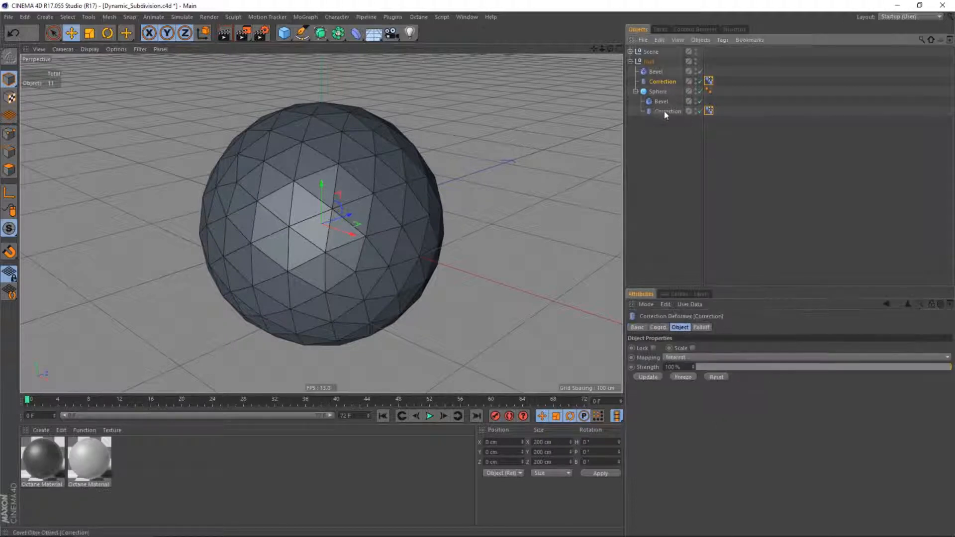
pyautogui.keyDown('ctrl'); pyautogui.click(665, 111); pyautogui.keyUp('ctrl')
pyautogui.click(701, 327)
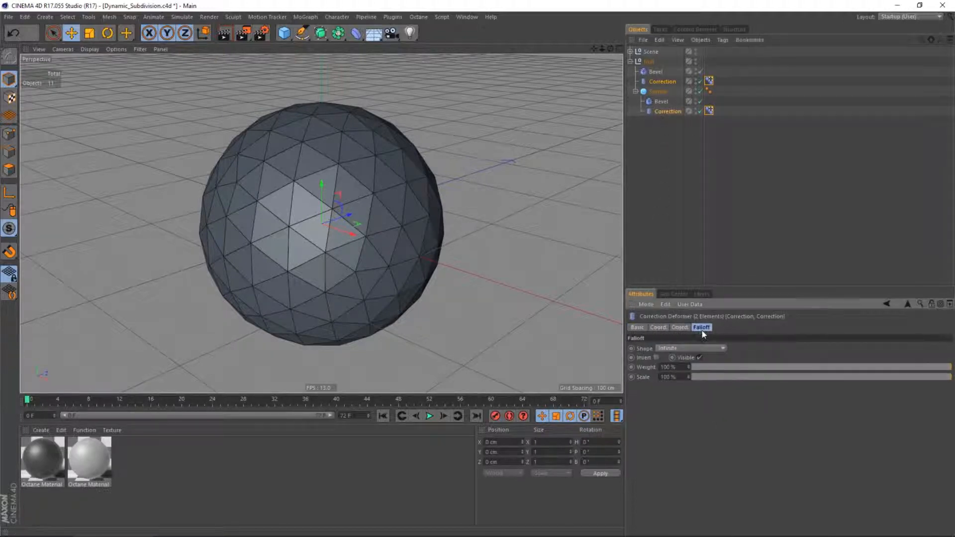
pyautogui.click(680, 348)
pyautogui.click(667, 426)
pyautogui.click(656, 358)
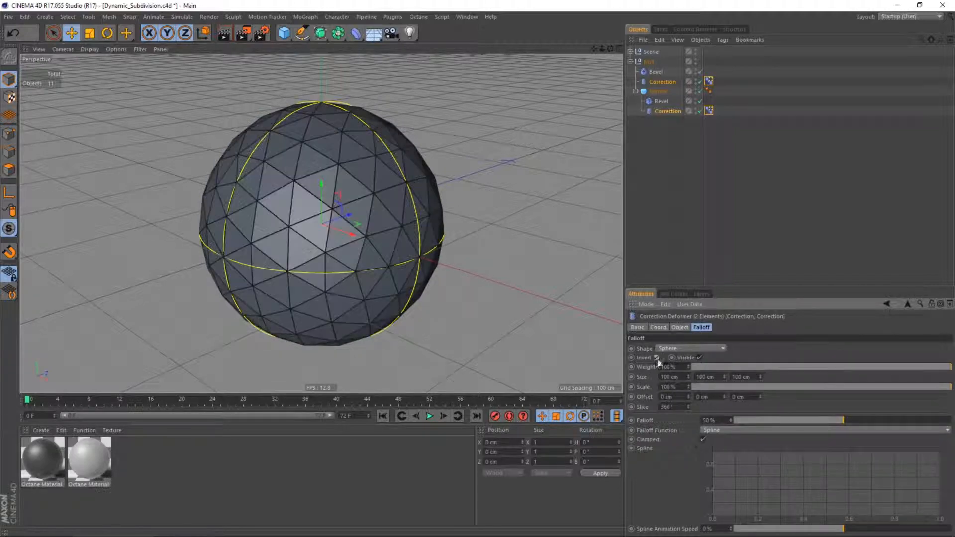
pyautogui.write('0')
pyautogui.press('Return')
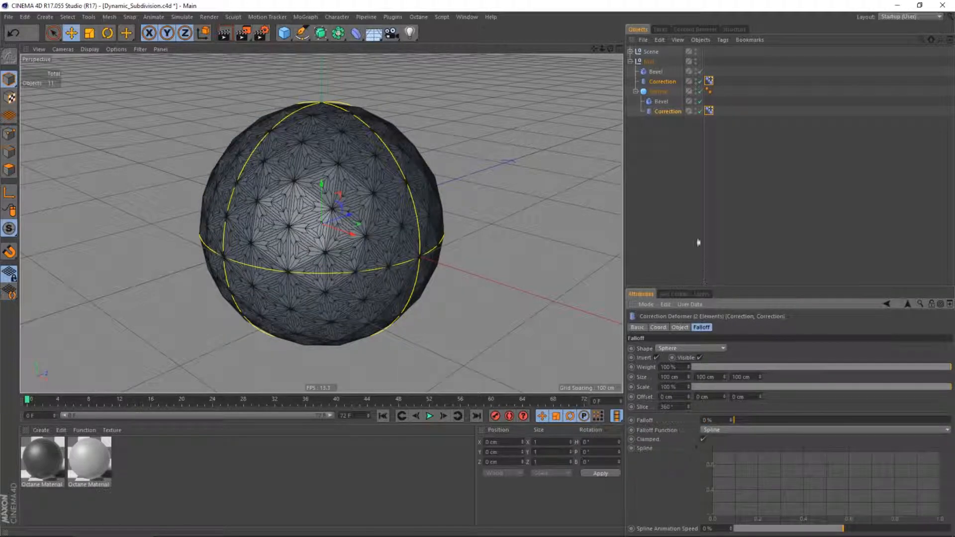
# Set the falloff Scale of the sphere's own Correction deformer to 50%
pyautogui.click(667, 111)
pyautogui.doubleClick(668, 387)
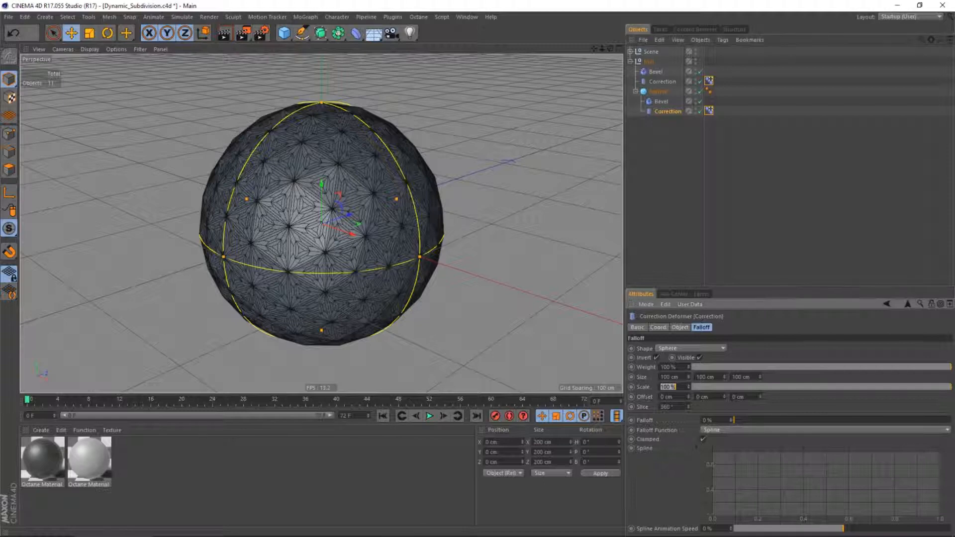
pyautogui.write('50')
pyautogui.press('Return')
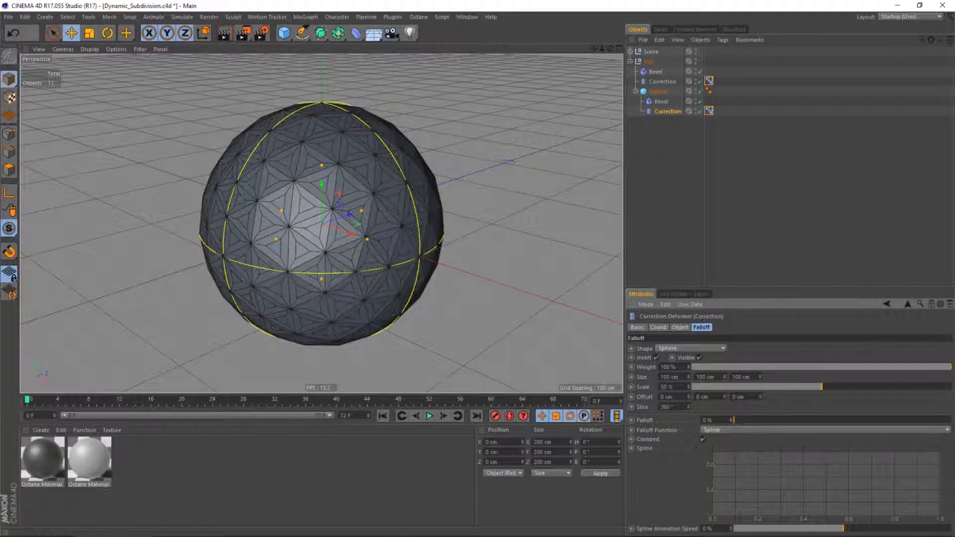
# Create another Null object at the top level and rename it offset
pyautogui.click(664, 174)
pyautogui.click(284, 33)
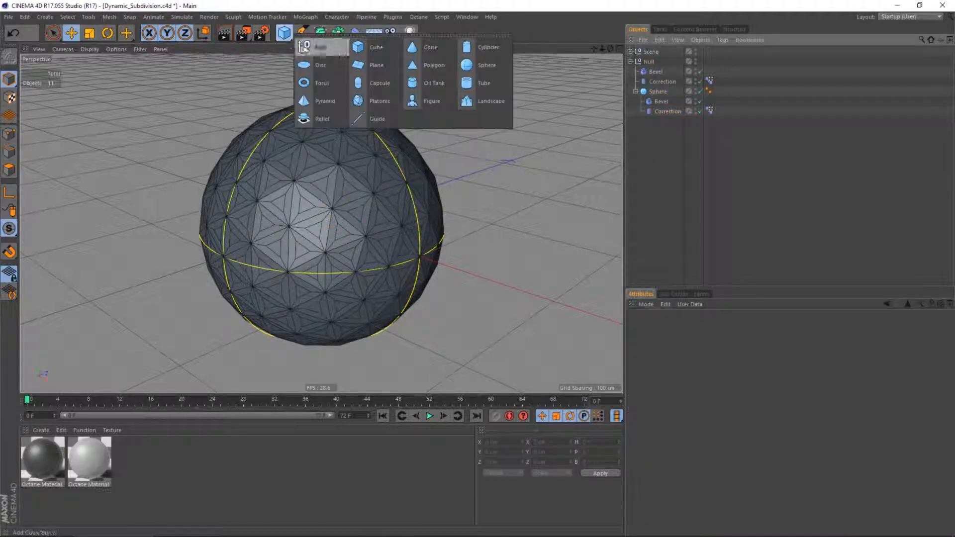
pyautogui.click(304, 47)
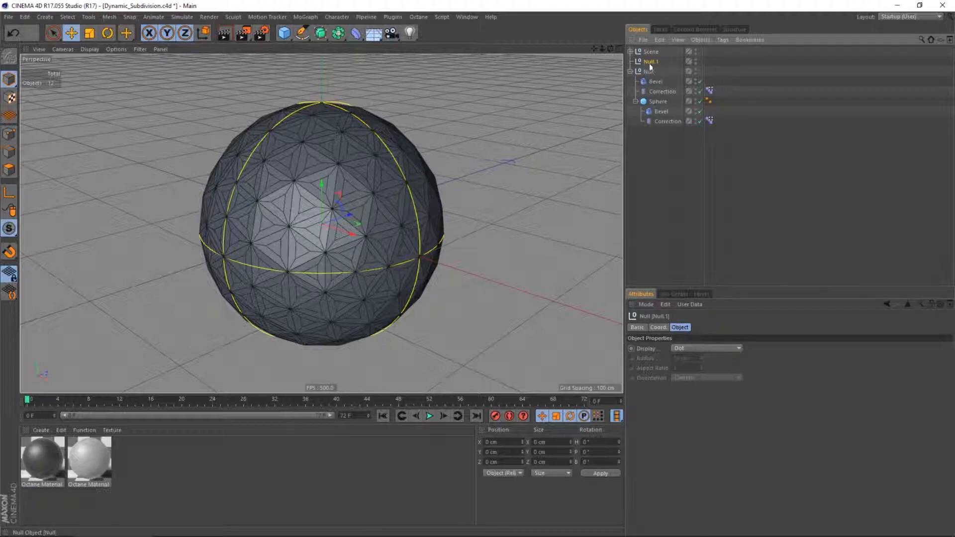
pyautogui.doubleClick(649, 64)
pyautogui.write('off')
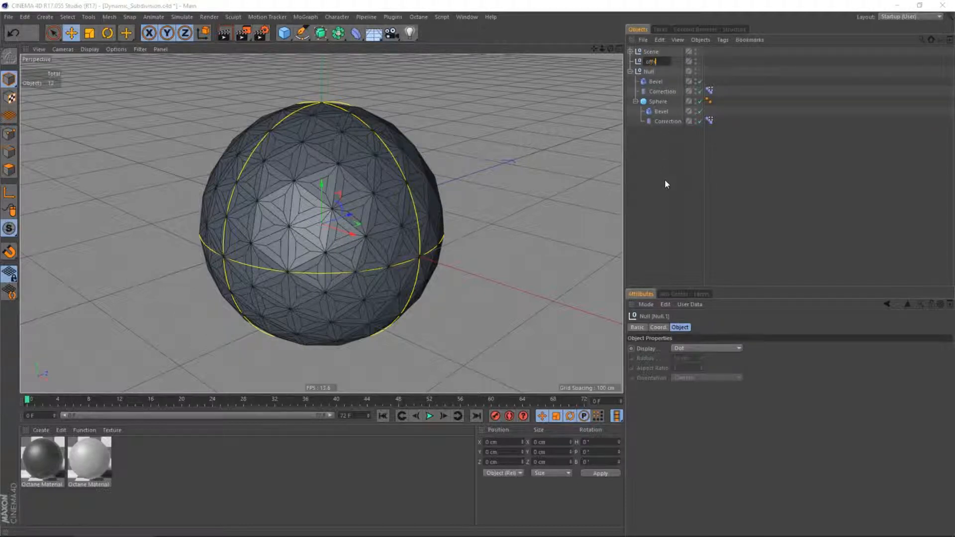
pyautogui.write('set')
pyautogui.press('Return')
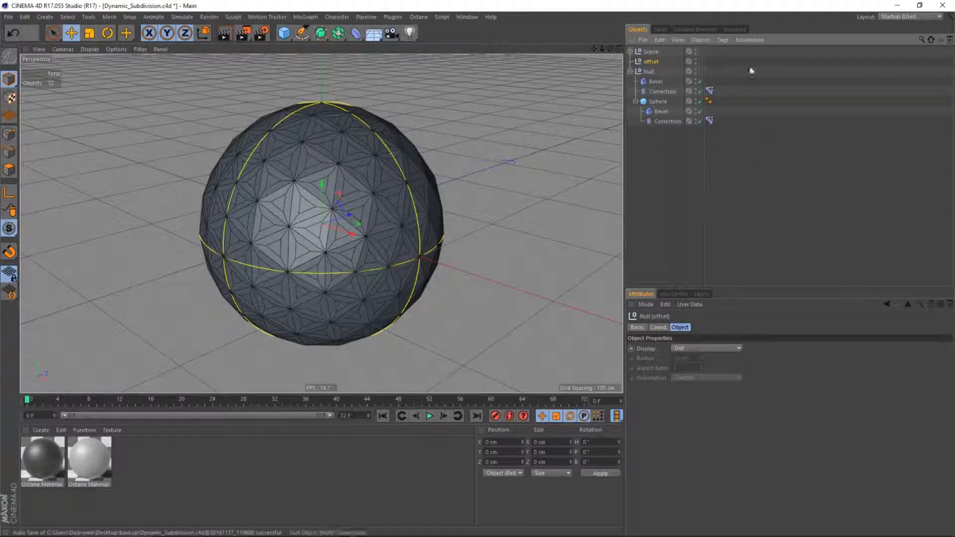
# Add an XPresso tag to the offset null
pyautogui.click(722, 40)
pyautogui.moveTo(749, 54)
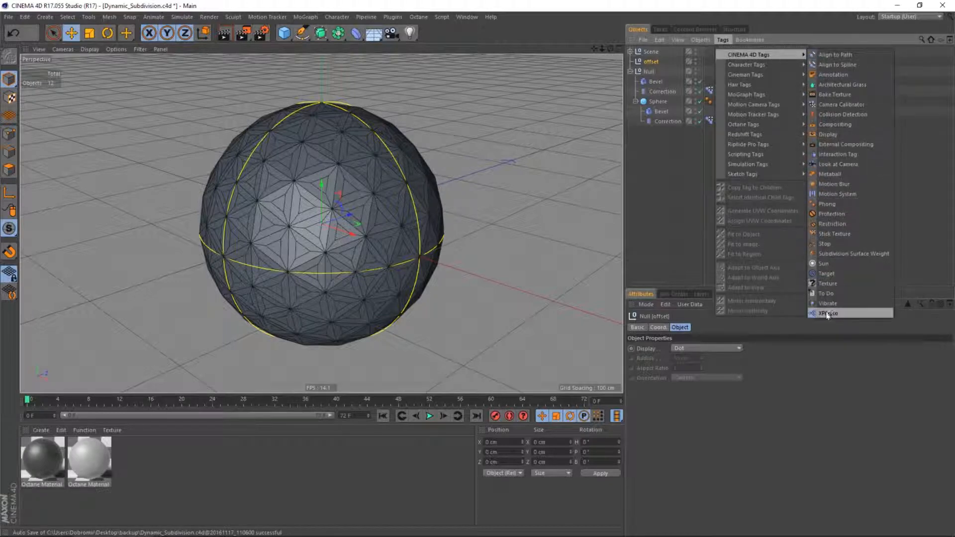
pyautogui.click(827, 314)
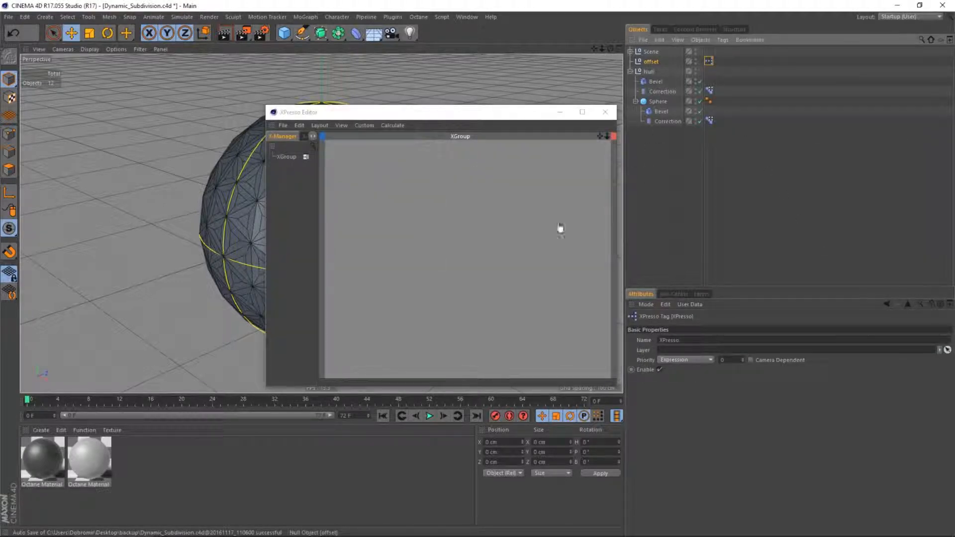
# Bring the offset null into the XPresso graph as a node with a Global Position output
pyautogui.moveTo(403, 222); pyautogui.dragTo(401, 218)
pyautogui.click(410, 215)
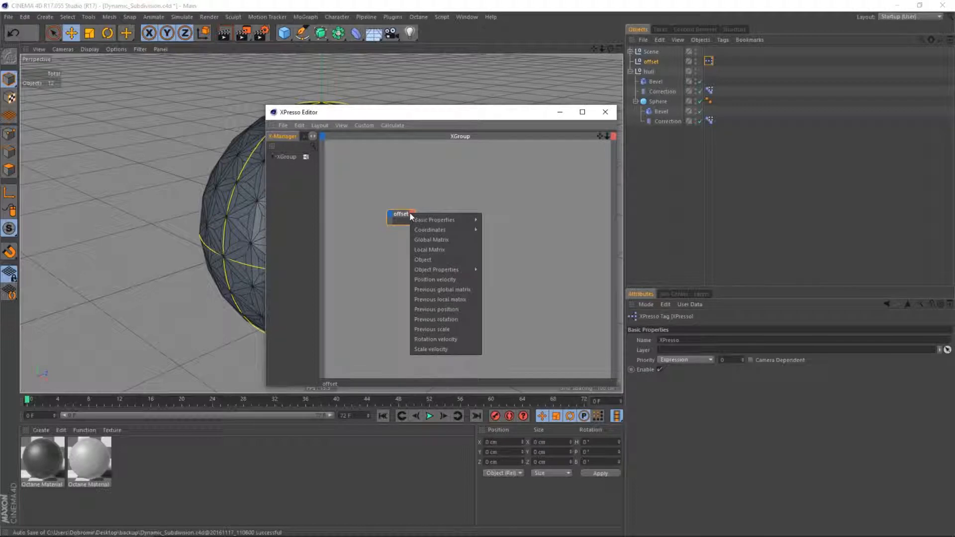
pyautogui.moveTo(432, 231)
pyautogui.moveTo(500, 242)
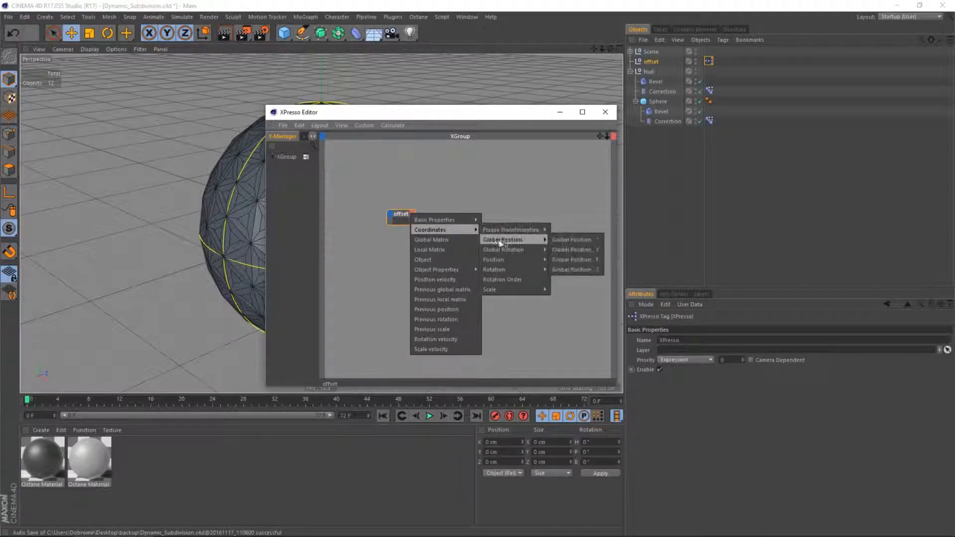
pyautogui.click(559, 240)
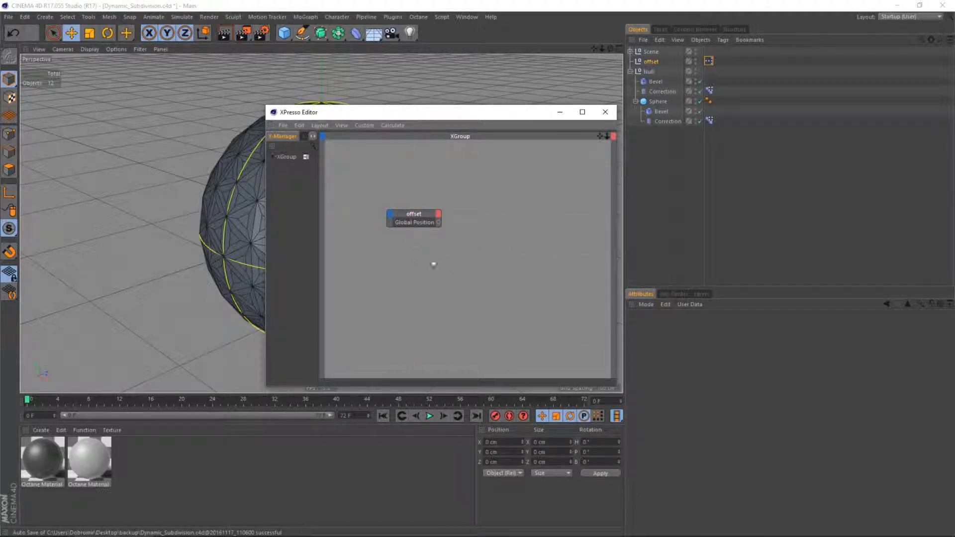
# Add both Correction deformers to the XPresso graph as separate nodes beside the offset node
pyautogui.click(661, 92)
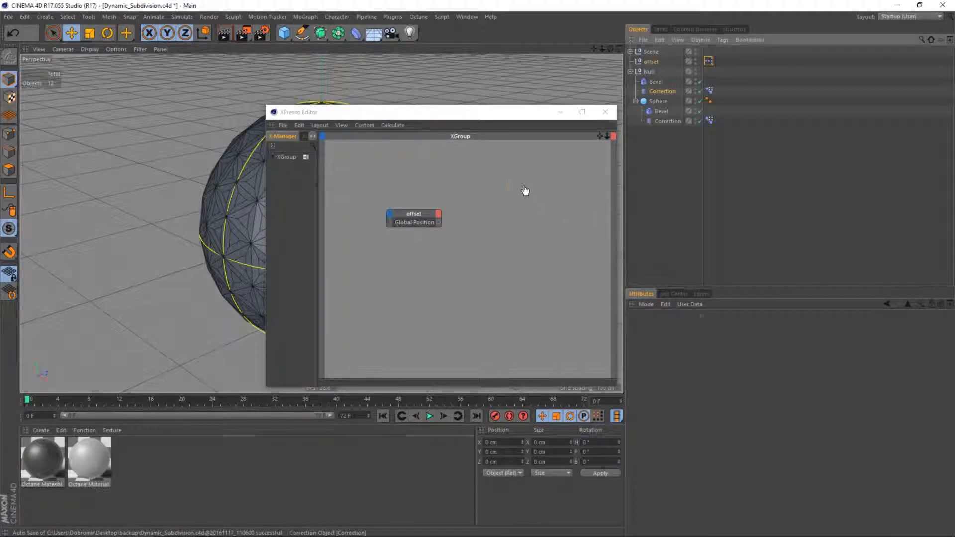
pyautogui.moveTo(525, 191); pyautogui.dragTo(524, 188)
pyautogui.moveTo(661, 124); pyautogui.dragTo(657, 230)
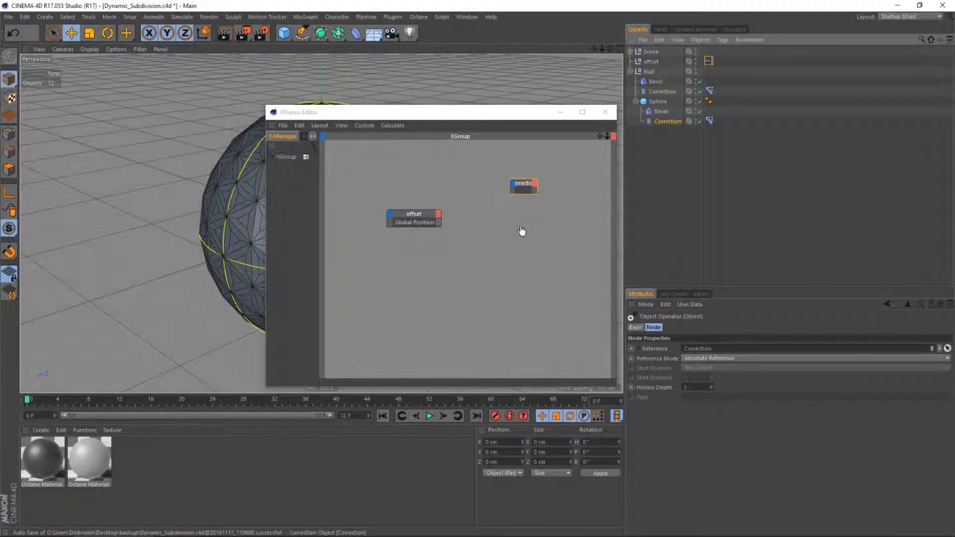
pyautogui.moveTo(521, 231); pyautogui.dragTo(520, 228)
# Connect the offset node's Global Position to the falloff Offset of both Correction nodes and close the XPresso Editor
pyautogui.moveTo(440, 223); pyautogui.dragTo(471, 213)
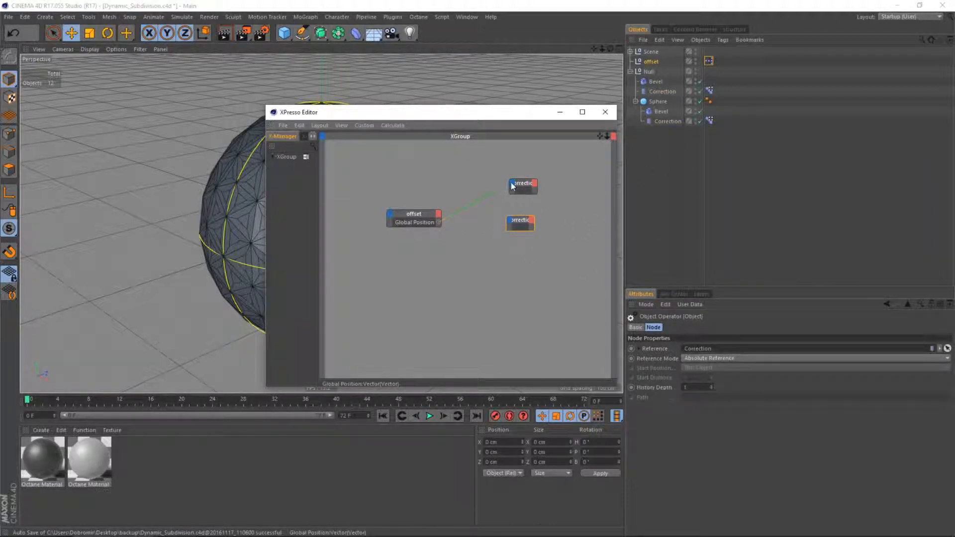
pyautogui.moveTo(512, 186); pyautogui.dragTo(512, 186)
pyautogui.moveTo(537, 209)
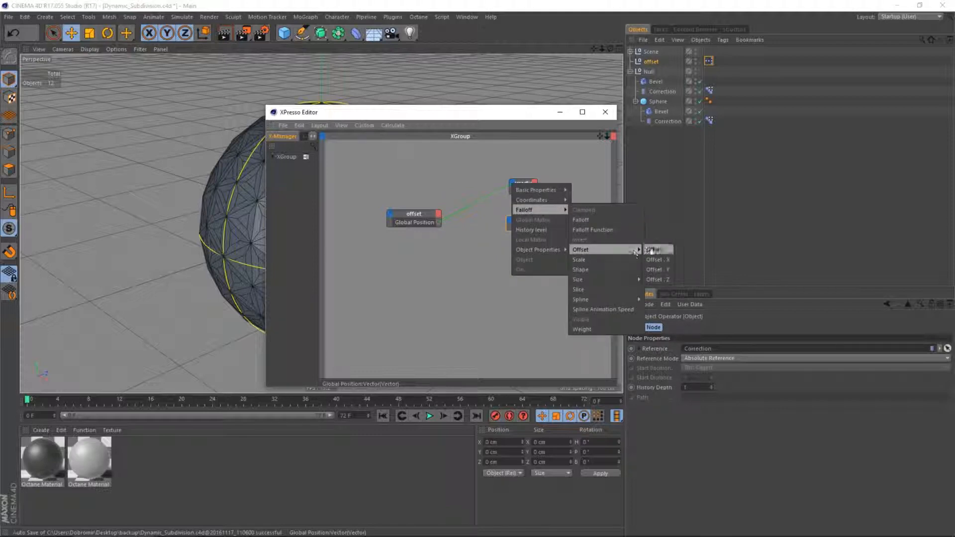
pyautogui.click(653, 250)
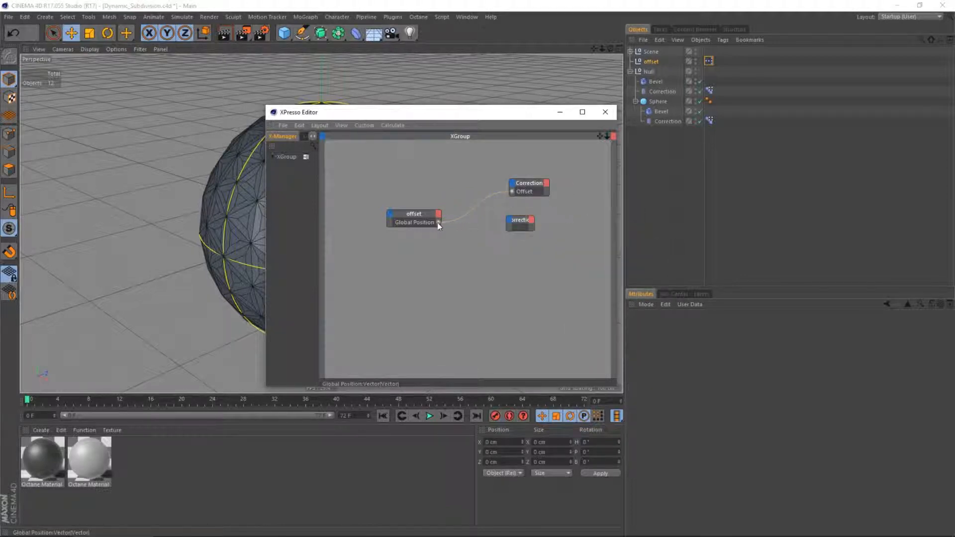
pyautogui.moveTo(506, 224); pyautogui.dragTo(511, 222)
pyautogui.moveTo(537, 246)
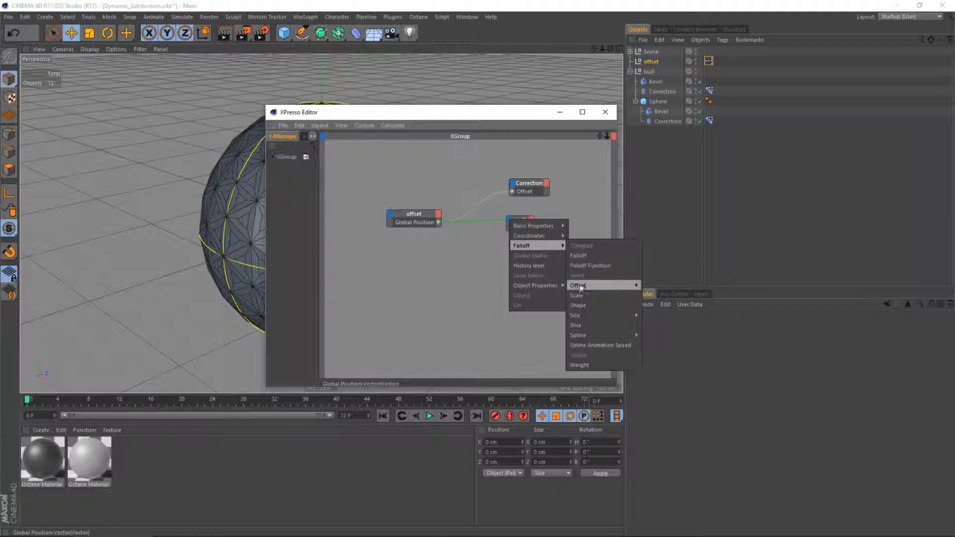
pyautogui.moveTo(602, 286)
pyautogui.click(650, 286)
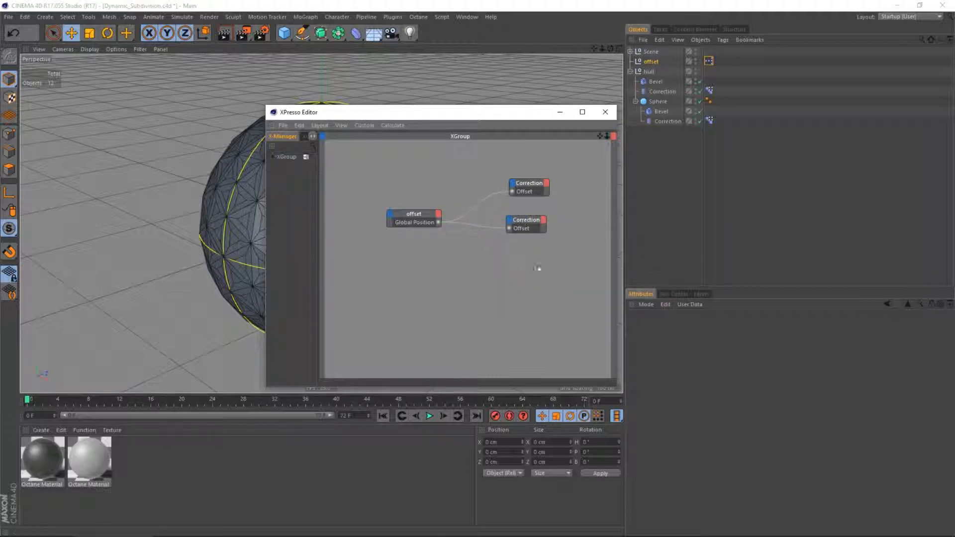
pyautogui.click(606, 112)
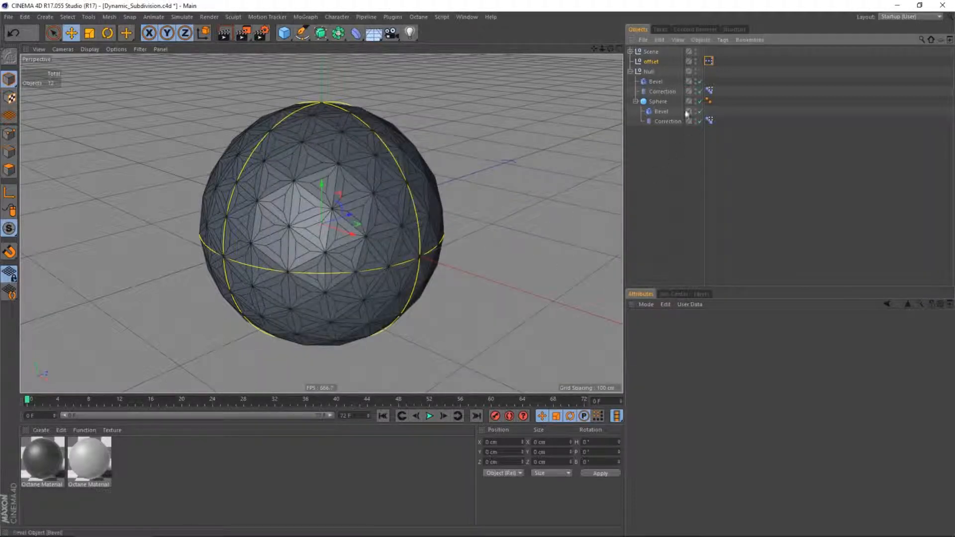
# Move the offset null along Z to the near side of the sphere and set its X position to 0 cm
pyautogui.click(650, 65)
pyautogui.moveTo(351, 217); pyautogui.dragTo(261, 276)
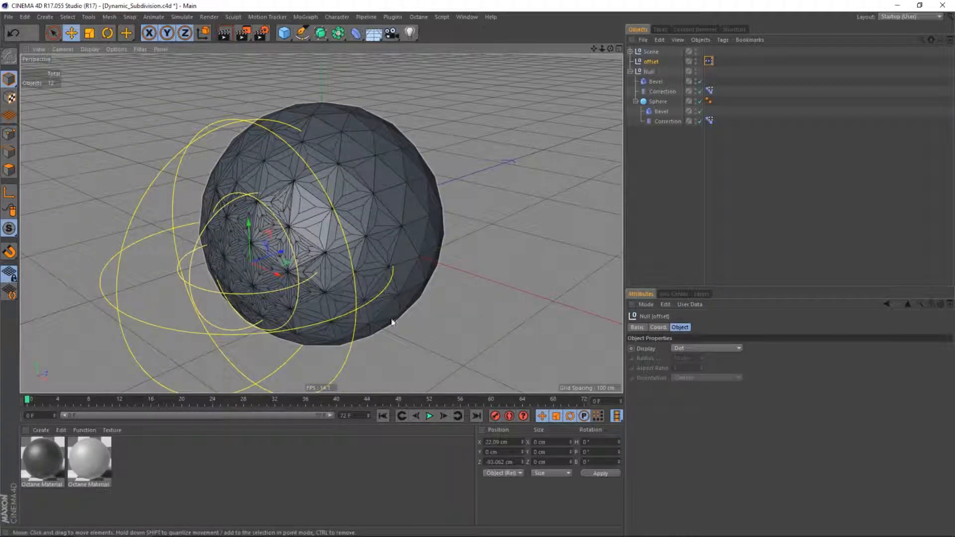
pyautogui.doubleClick(501, 441)
pyautogui.write('0')
pyautogui.press('Return')
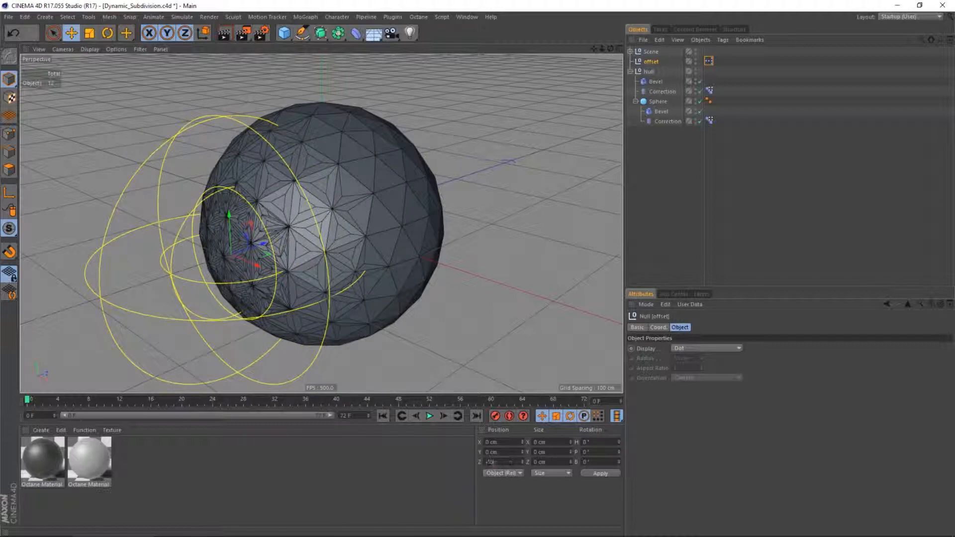
# Add a Displacer deformer and place it inside the Null group between the Correction deformer and the Sphere
pyautogui.click(355, 33)
pyautogui.click(398, 155)
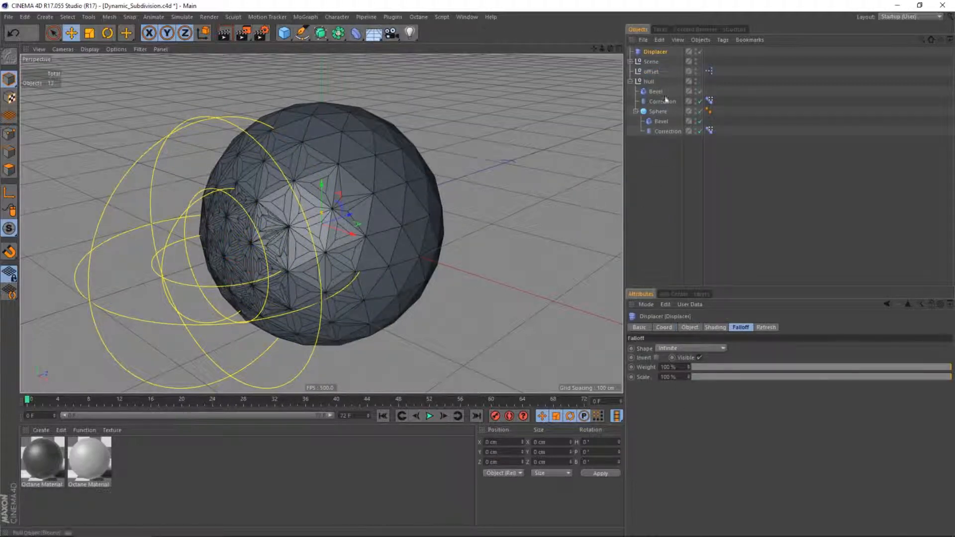
pyautogui.moveTo(658, 104); pyautogui.dragTo(657, 105)
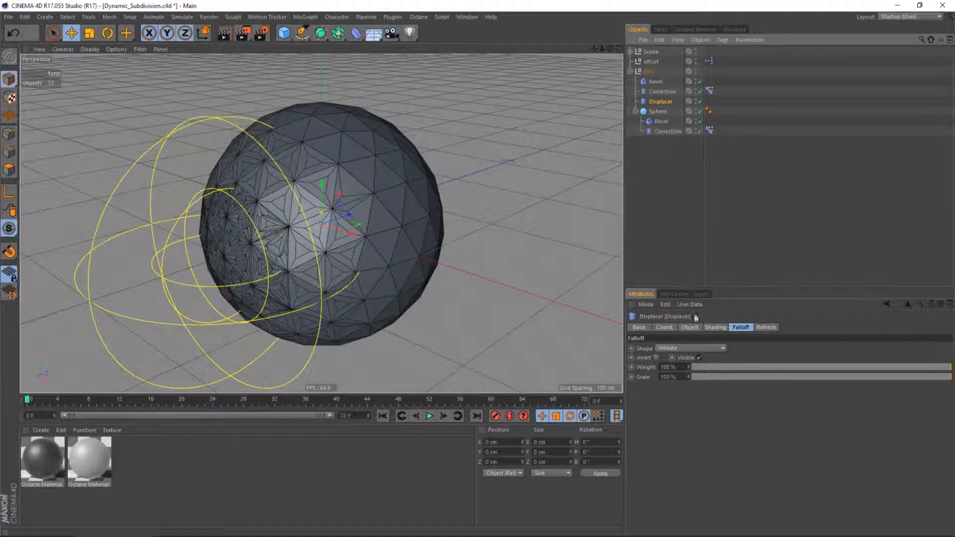
# Assign a Noise shader to the Displacer and set the noise Global Scale to 1%
pyautogui.click(713, 329)
pyautogui.click(661, 357)
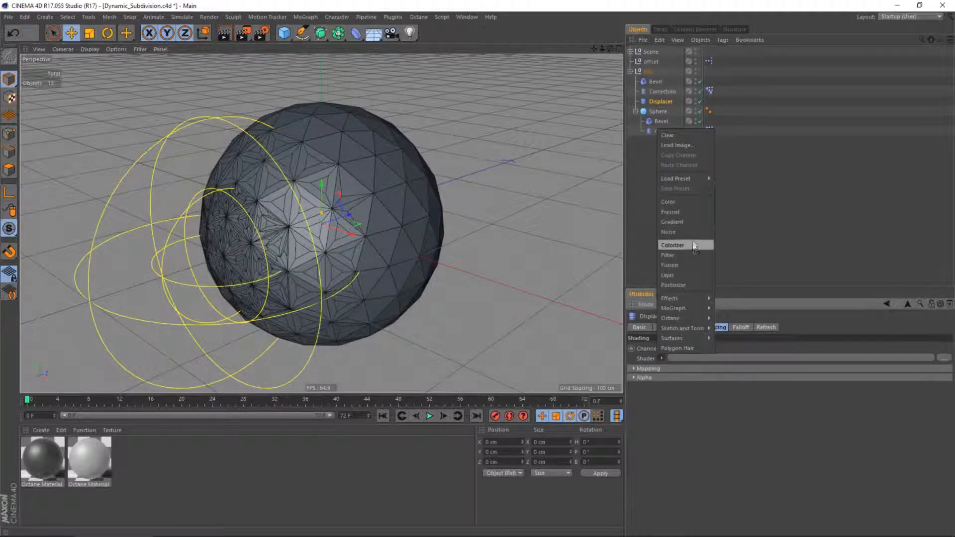
pyautogui.click(692, 239)
pyautogui.click(669, 376)
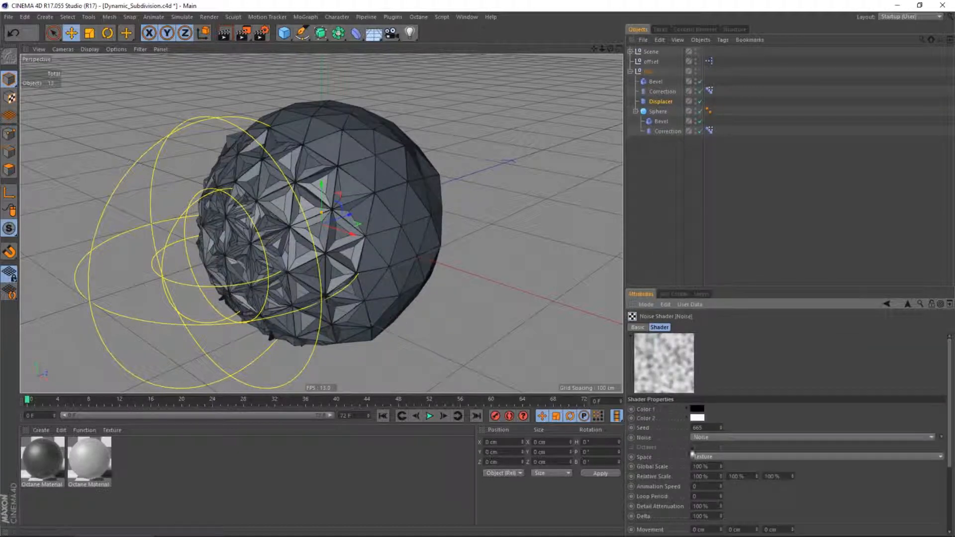
pyautogui.write('1')
pyautogui.press('Return')
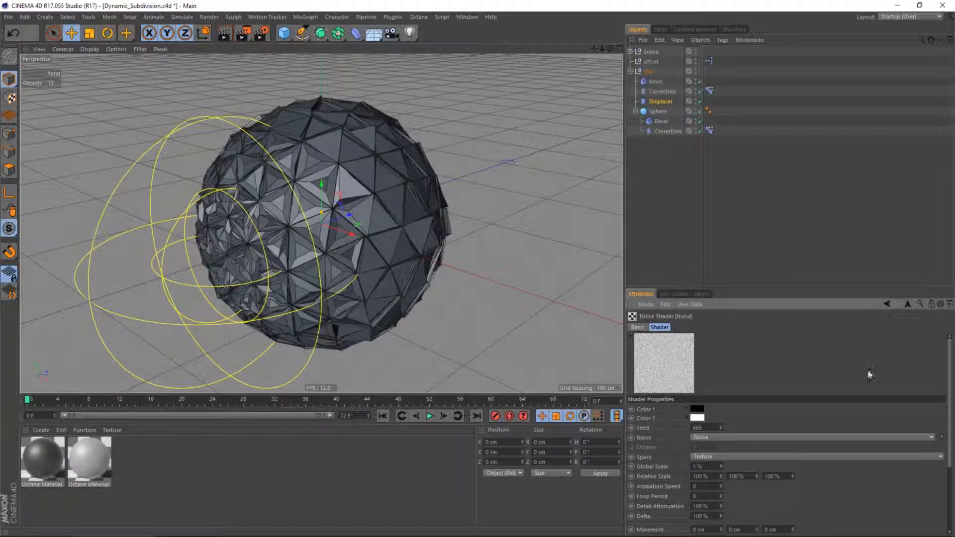
# Set the Displacer's falloff shape to Sphere
pyautogui.click(907, 303)
pyautogui.click(739, 327)
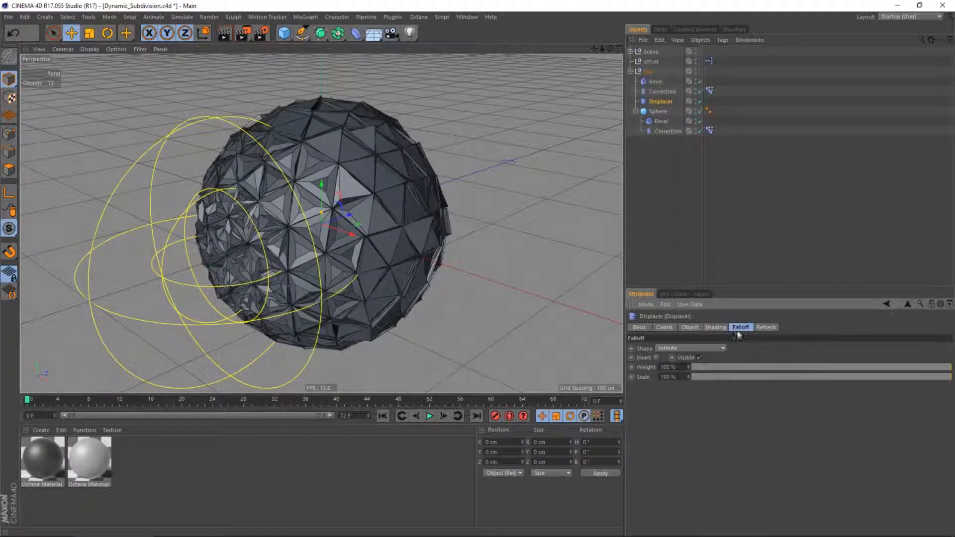
pyautogui.click(667, 348)
pyautogui.click(673, 437)
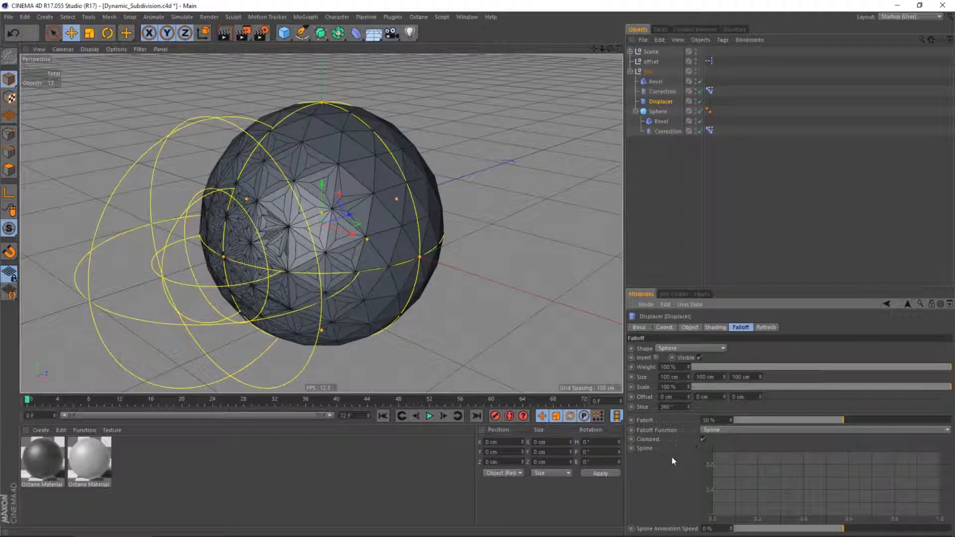
# Add the Displacer to the offset null's XPresso graph and connect Global Position to its falloff Offset, then close the editor
pyautogui.doubleClick(709, 61)
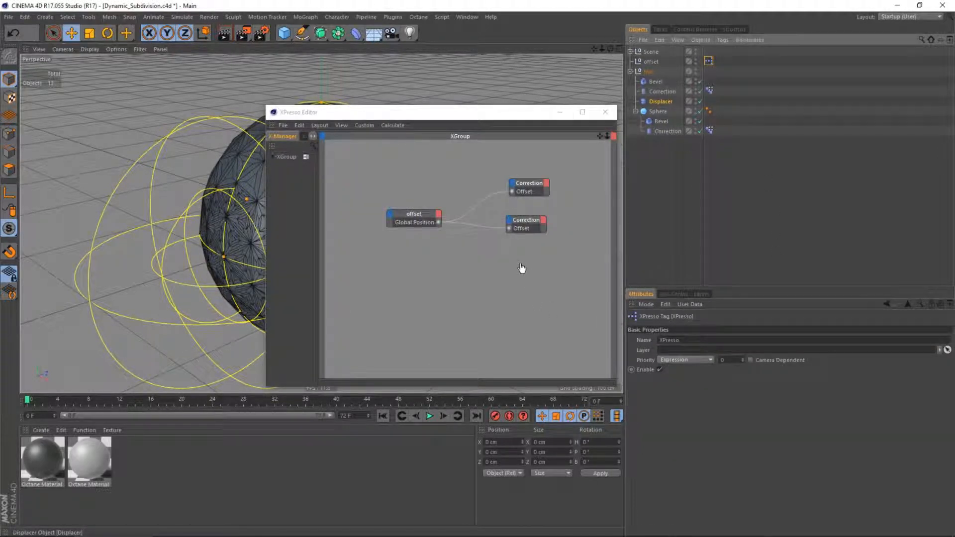
pyautogui.moveTo(522, 268); pyautogui.dragTo(520, 264)
pyautogui.moveTo(438, 222); pyautogui.dragTo(508, 267)
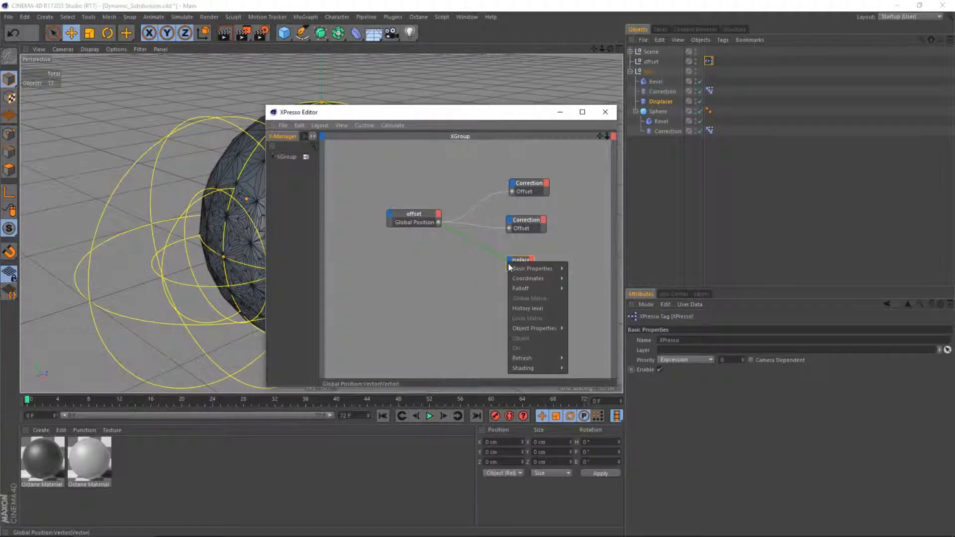
pyautogui.moveTo(520, 288)
pyautogui.moveTo(594, 328)
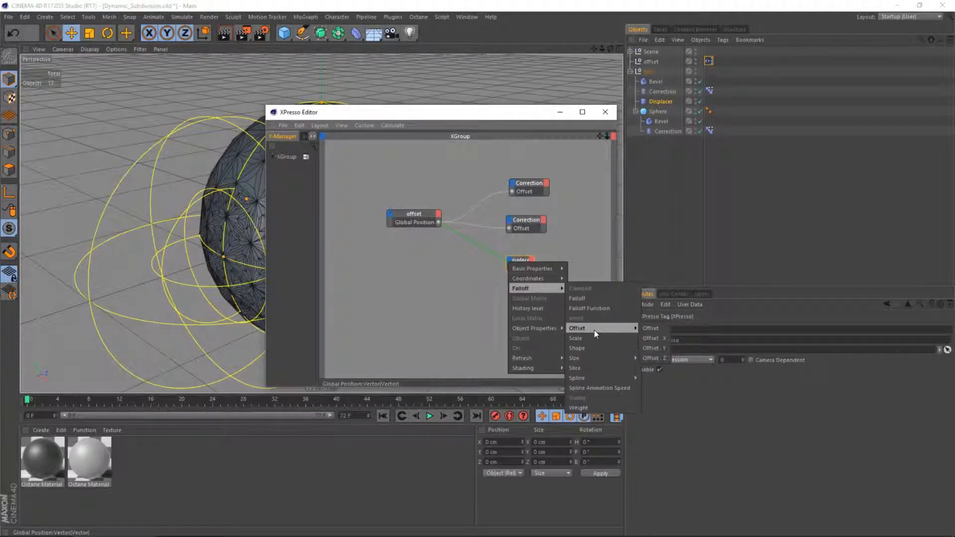
pyautogui.click(649, 328)
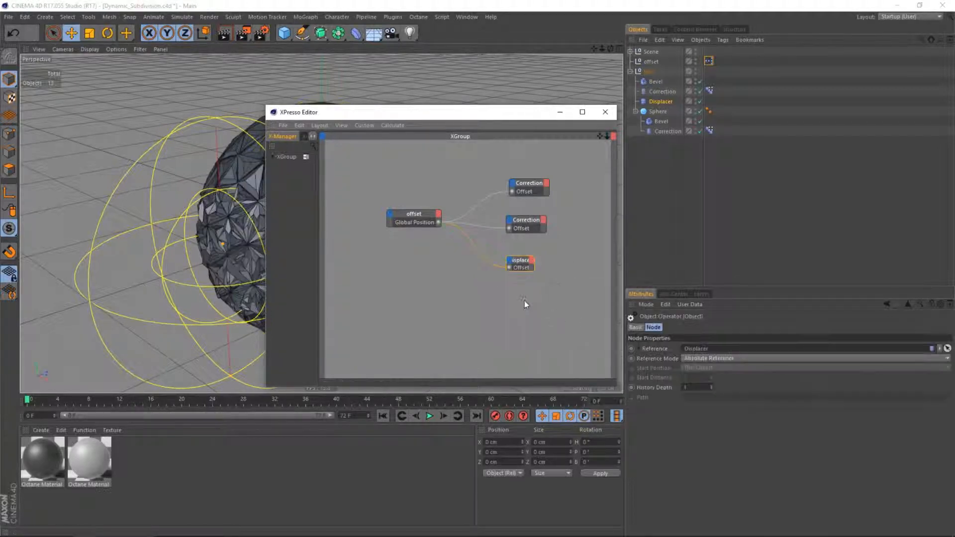
pyautogui.click(606, 113)
# Set the Displacer's Height to -4 cm
pyautogui.click(660, 101)
pyautogui.click(690, 327)
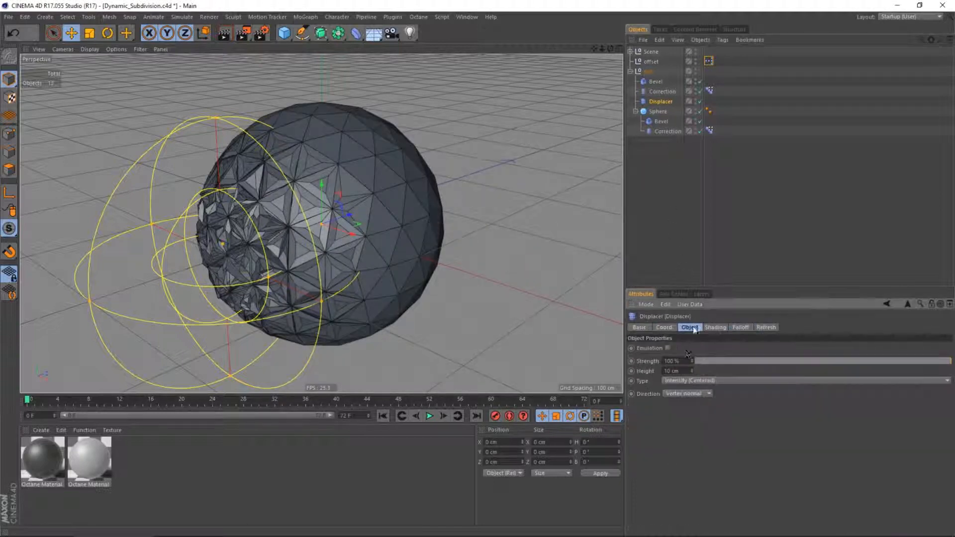
pyautogui.write('-4')
pyautogui.press('Return')
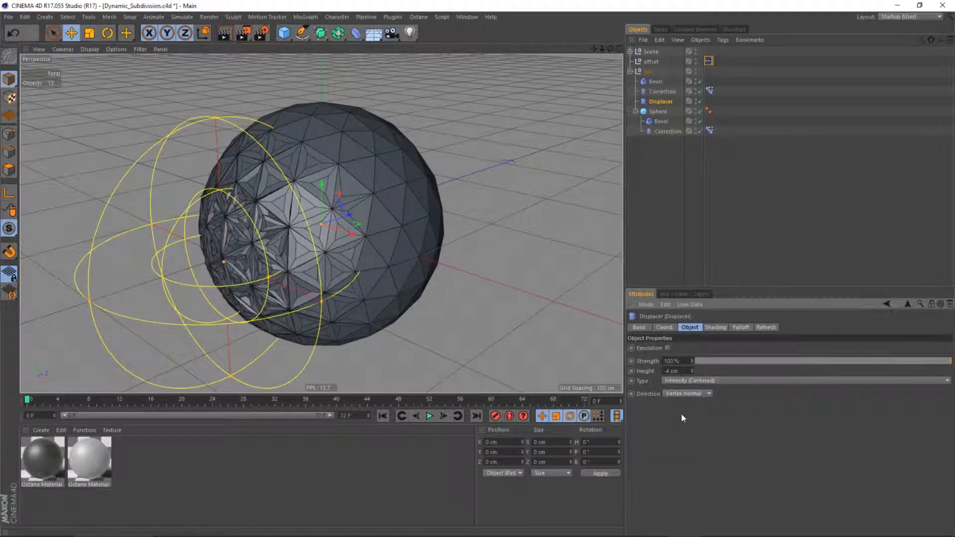
# Create an Instance of the Null group and place it directly above that group in the object hierarchy
pyautogui.click(648, 71)
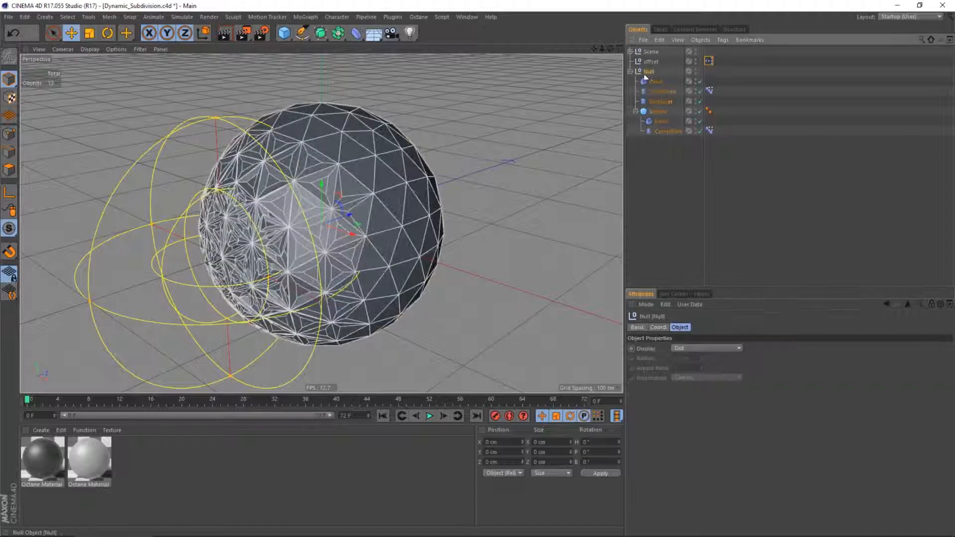
pyautogui.click(337, 33)
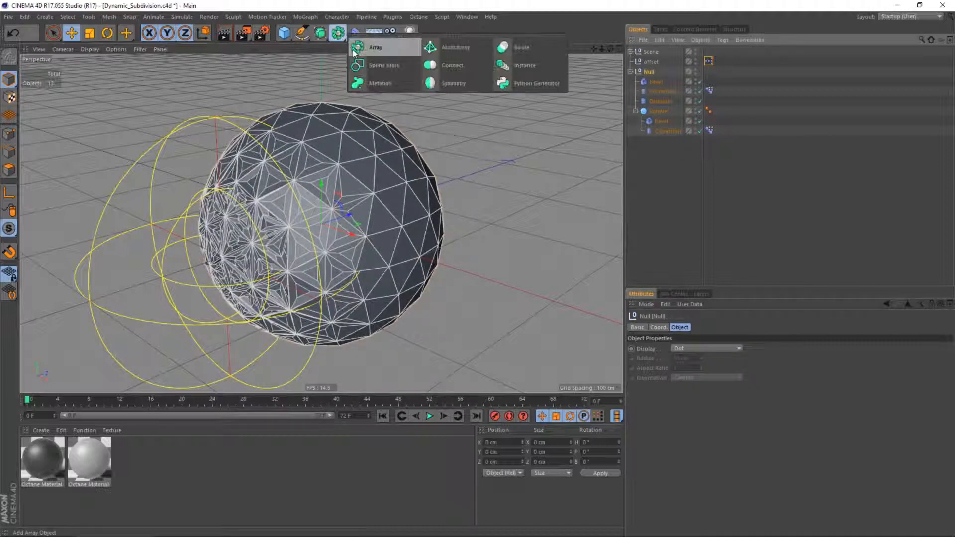
pyautogui.click(509, 64)
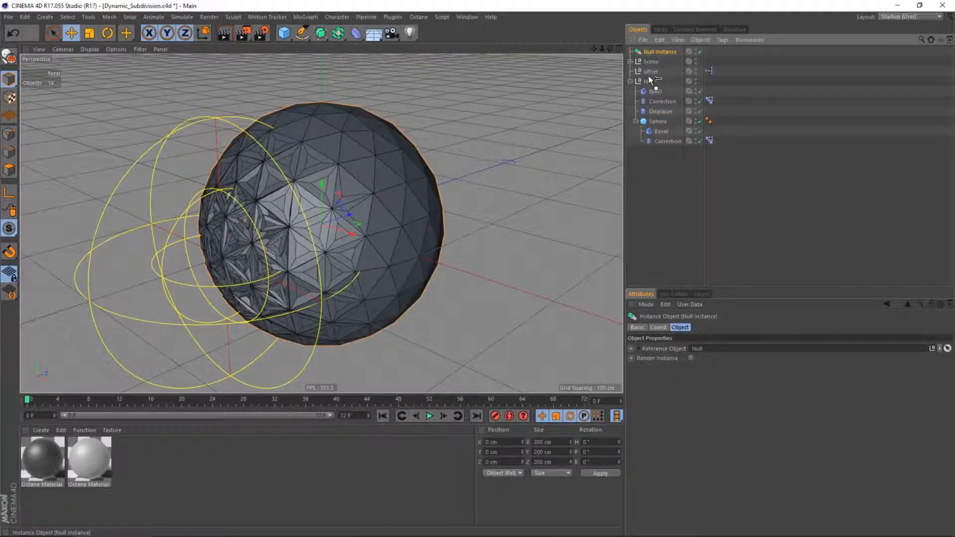
pyautogui.moveTo(650, 79); pyautogui.dragTo(651, 77)
pyautogui.click(337, 33)
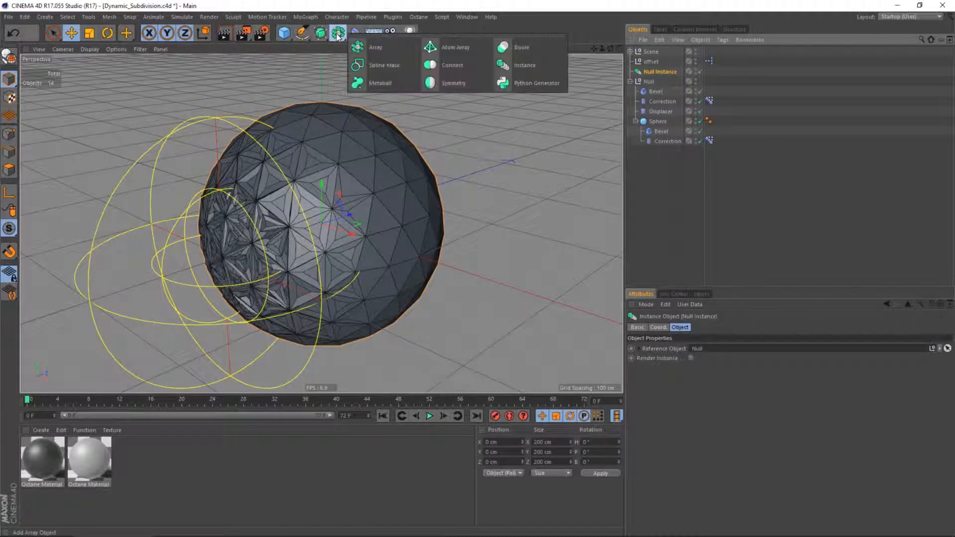
pyautogui.click(356, 48)
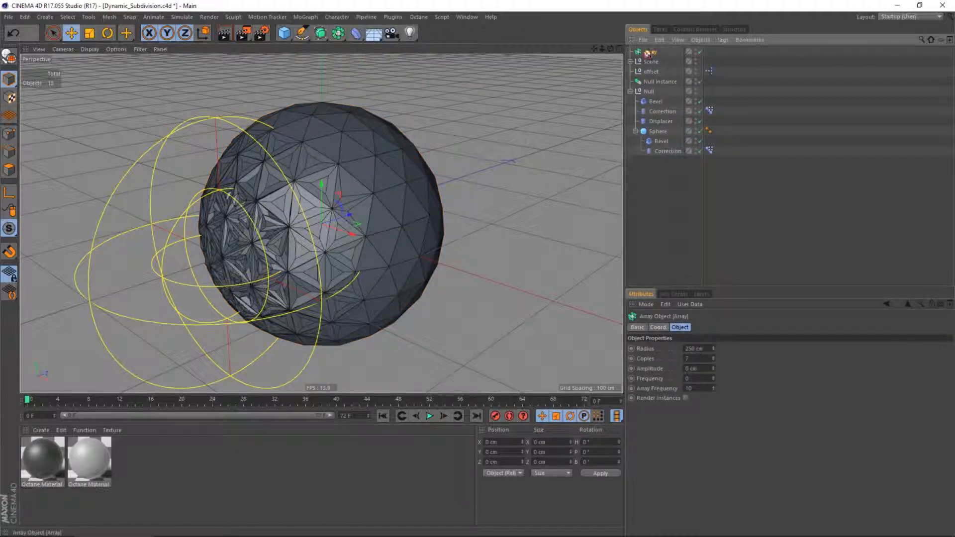
pyautogui.moveTo(650, 79); pyautogui.dragTo(651, 77)
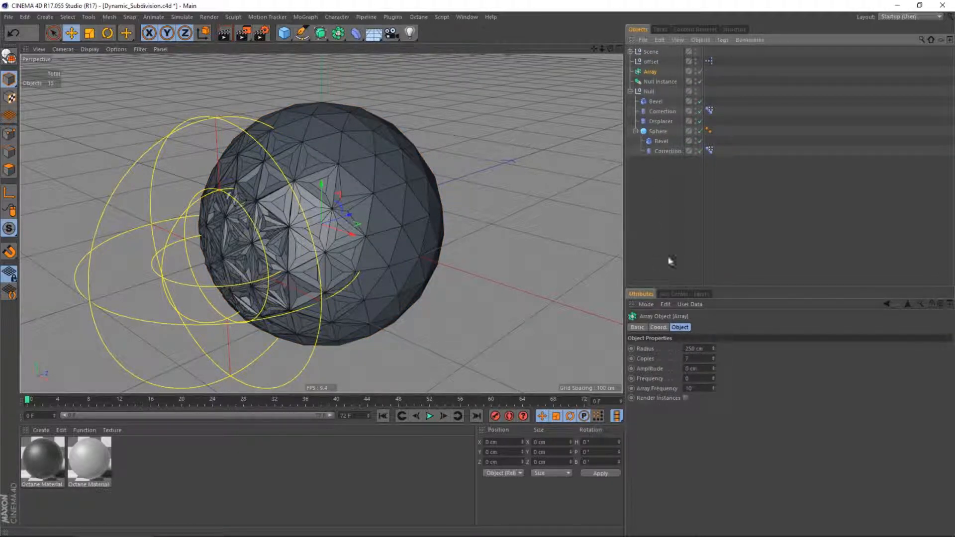
pyautogui.press('Delete')
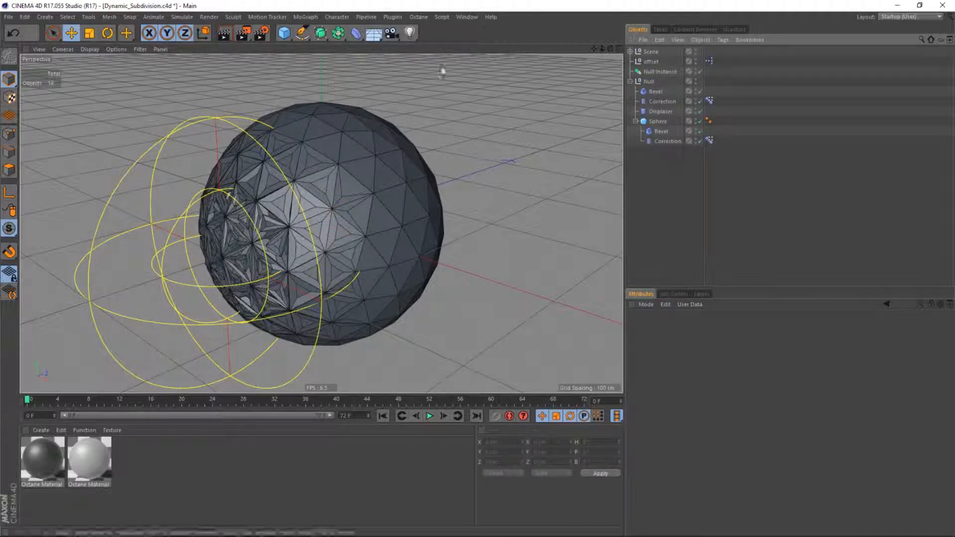
# Add an Atom Array object and place it directly above the Null Instance in the object hierarchy
pyautogui.click(338, 37)
pyautogui.click(450, 47)
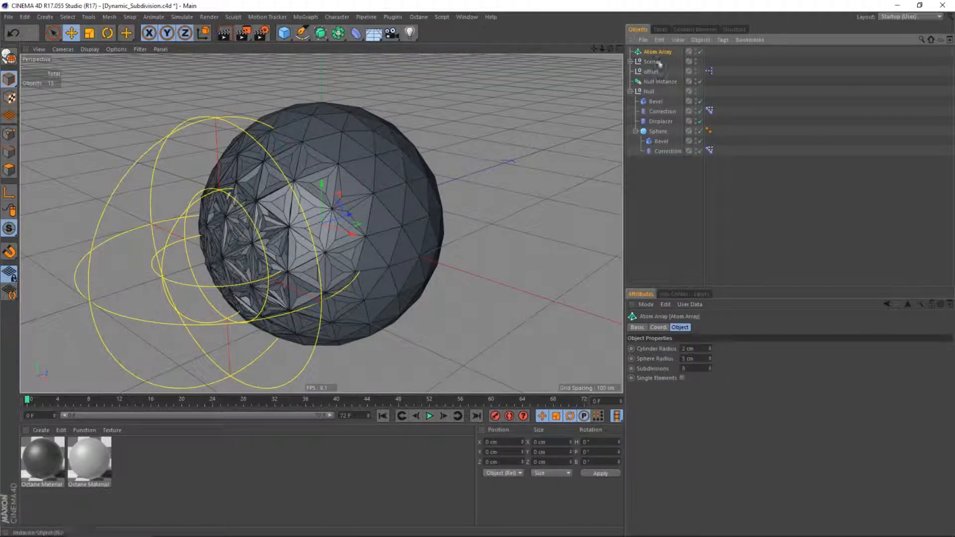
pyautogui.moveTo(653, 75); pyautogui.dragTo(646, 83)
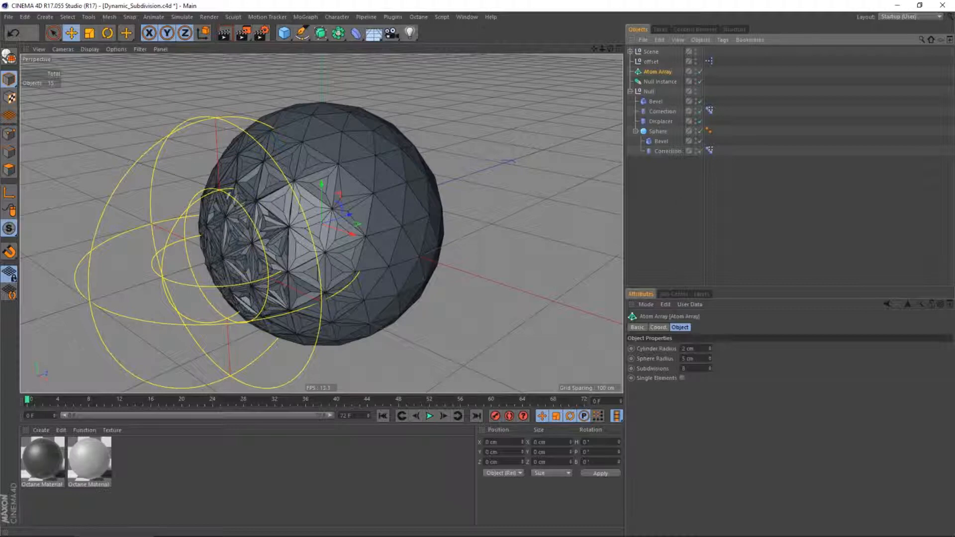
# Set the Atom Array's Cylinder Radius to 0.1 cm and make the Null Instance a child of the Atom Array
pyautogui.moveTo(695, 348); pyautogui.dragTo(669, 353)
pyautogui.write('0.1')
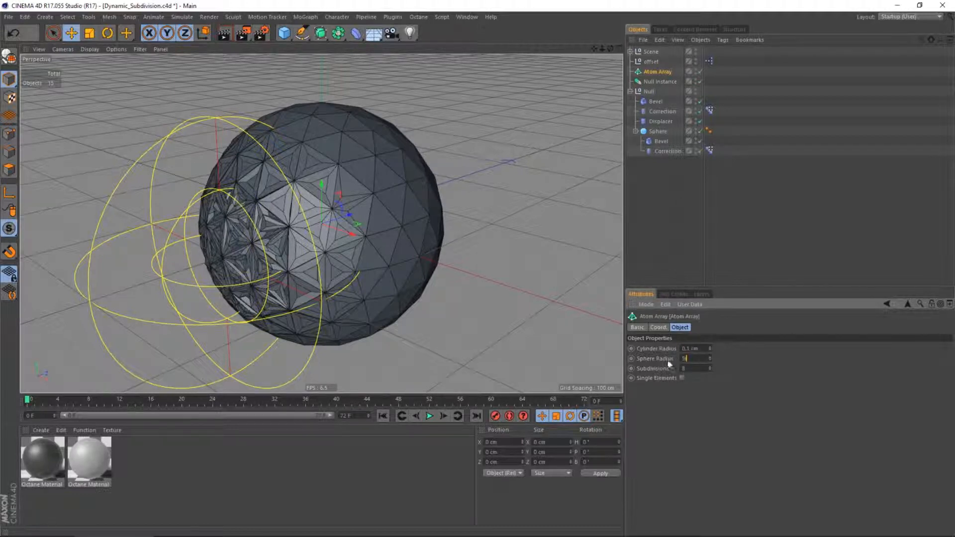
pyautogui.moveTo(659, 81); pyautogui.dragTo(655, 72)
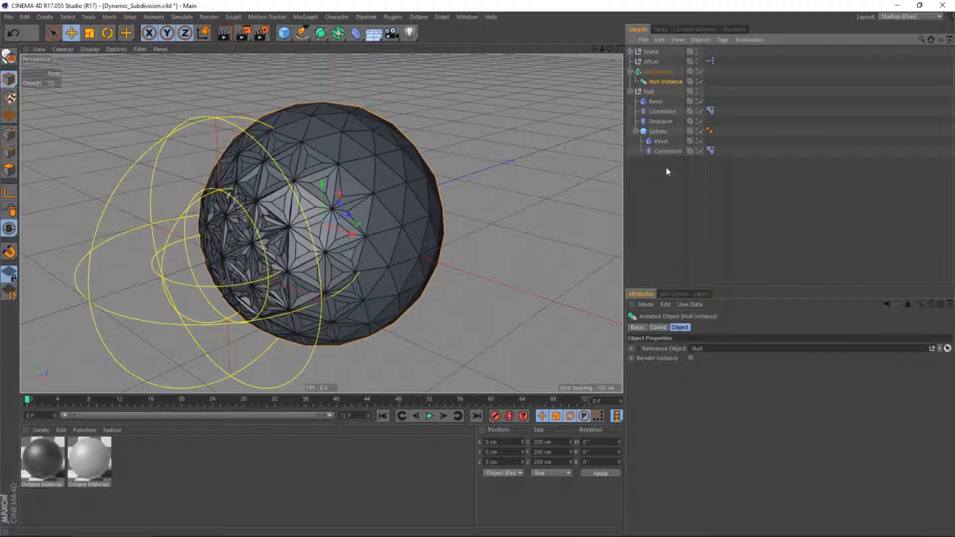
# Add a PolyFX object and nest it inside the Atom Array, directly below the Null Instance
pyautogui.click(306, 17)
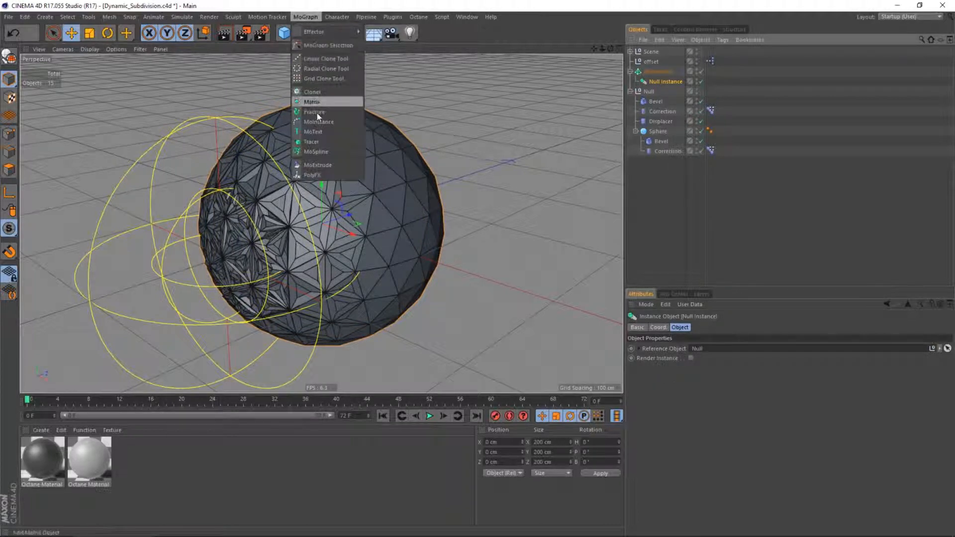
pyautogui.click(312, 175)
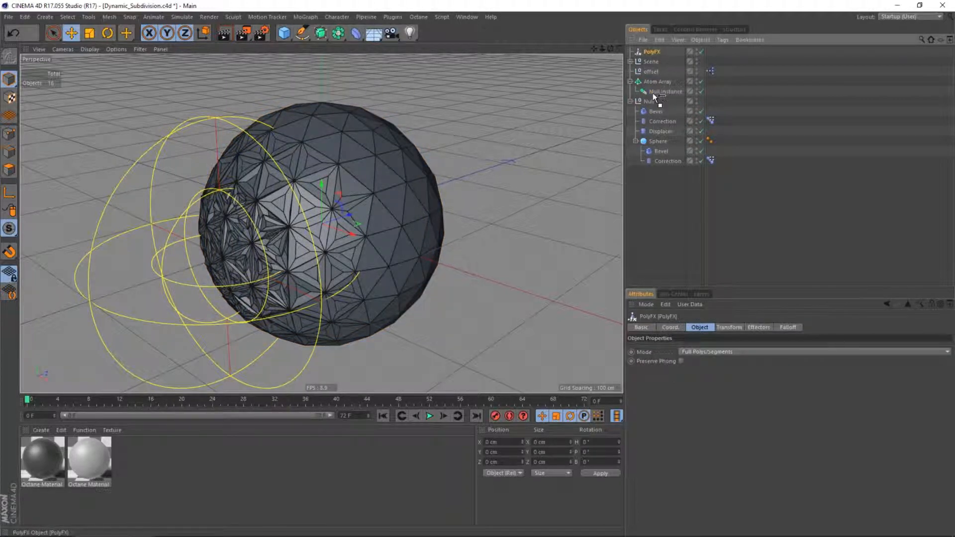
pyautogui.moveTo(652, 93); pyautogui.dragTo(653, 96)
# Add a Plain effector and place it directly above the Atom Array in the object hierarchy
pyautogui.click(305, 17)
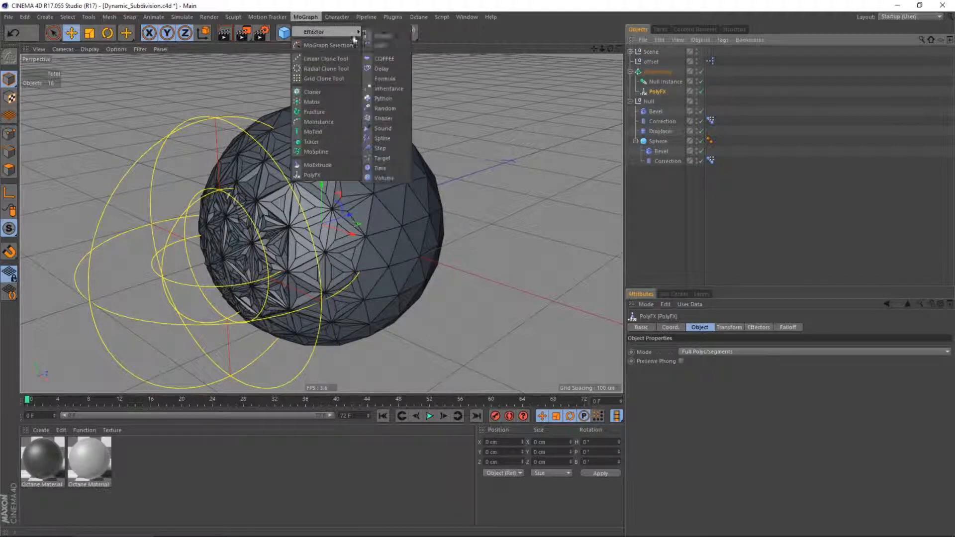
pyautogui.click(382, 36)
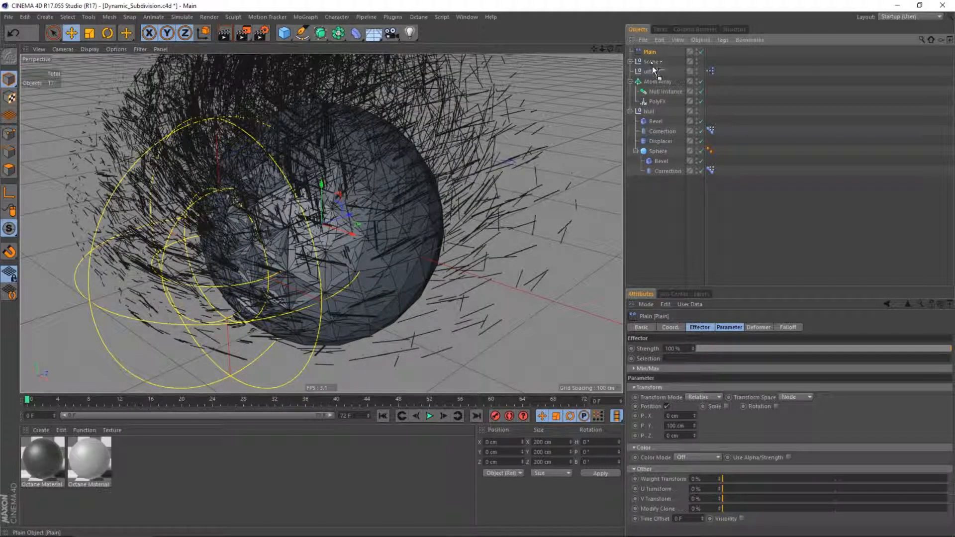
pyautogui.moveTo(654, 71); pyautogui.dragTo(655, 75)
# Disable Position on the Plain effector and enable Scale with Uniform Scale instead
pyautogui.click(667, 407)
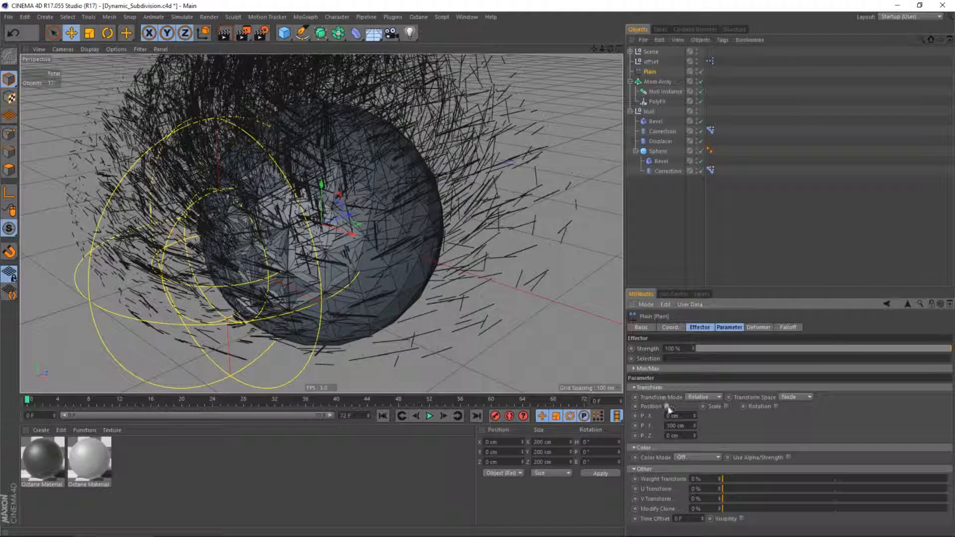
pyautogui.click(667, 406)
pyautogui.click(731, 406)
pyautogui.click(730, 443)
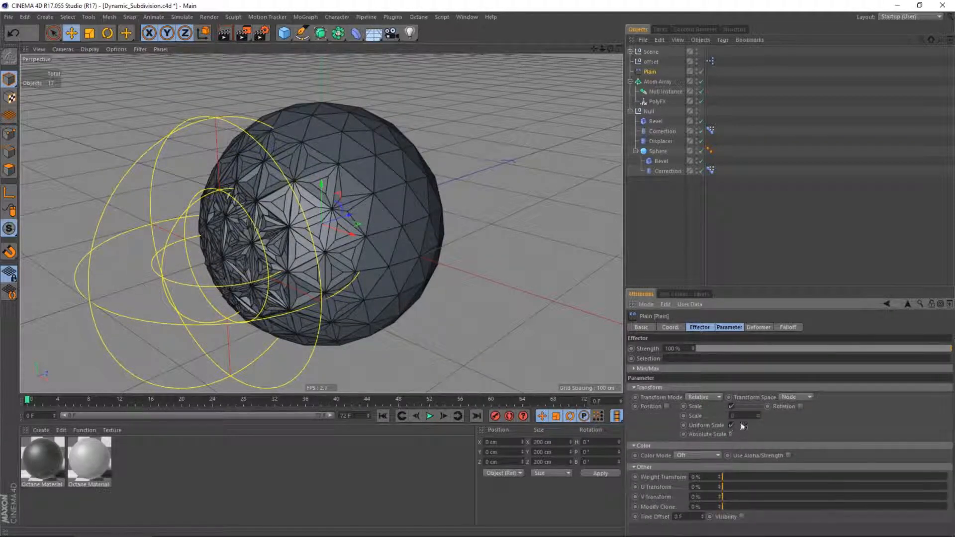
# Give the Plain effector an inverted Sphere falloff with Scale at 75% and Falloff at 0%
pyautogui.click(788, 328)
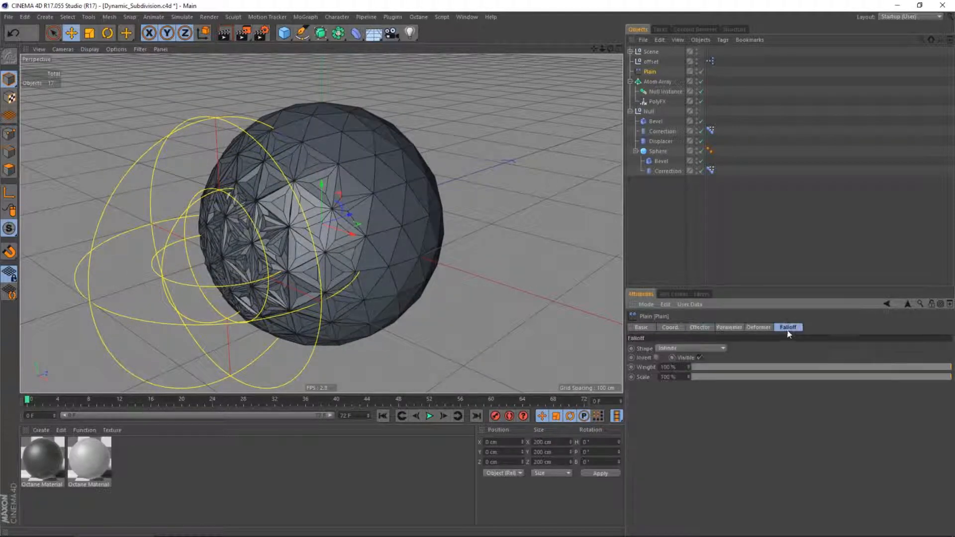
pyautogui.click(671, 348)
pyautogui.click(682, 436)
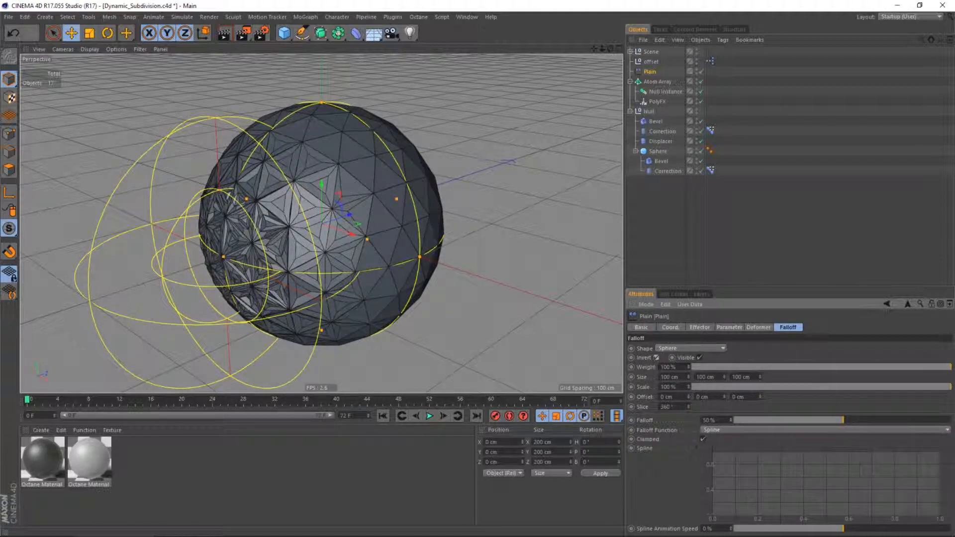
pyautogui.write('75')
pyautogui.press('Return')
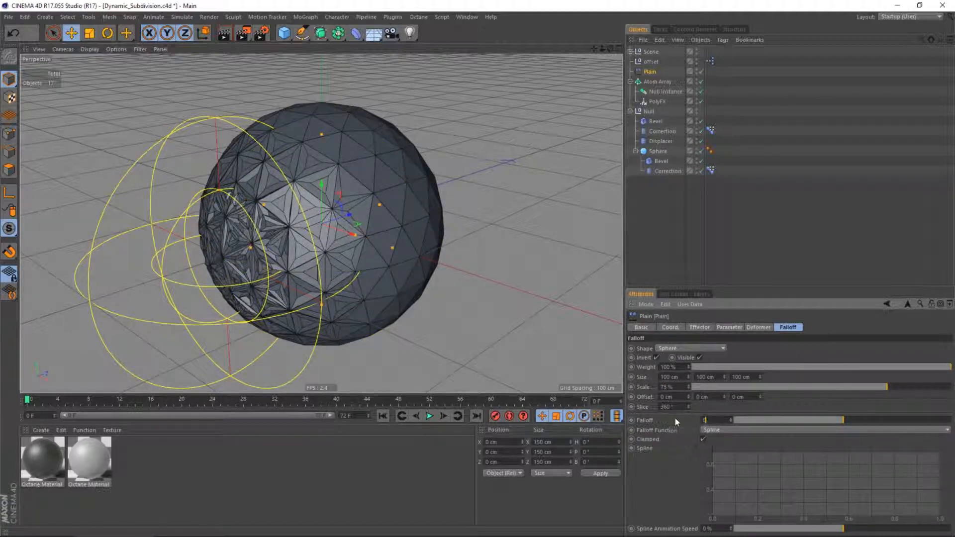
pyautogui.write('0')
pyautogui.press('Return')
# Add the Plain effector to the offset null's XPresso graph, connect Global Position to its falloff Offset, and close the editor
pyautogui.doubleClick(709, 61)
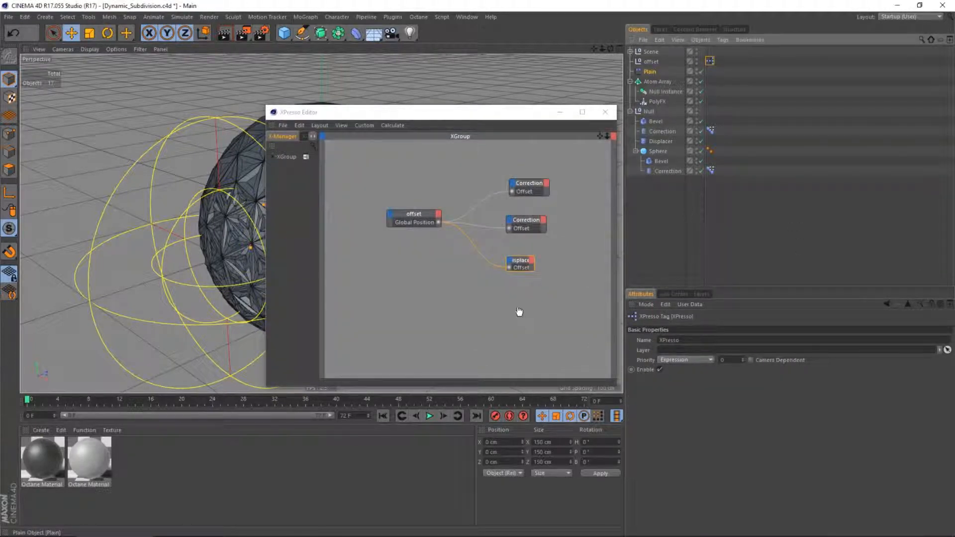
pyautogui.moveTo(519, 311); pyautogui.dragTo(516, 297)
pyautogui.click(505, 281)
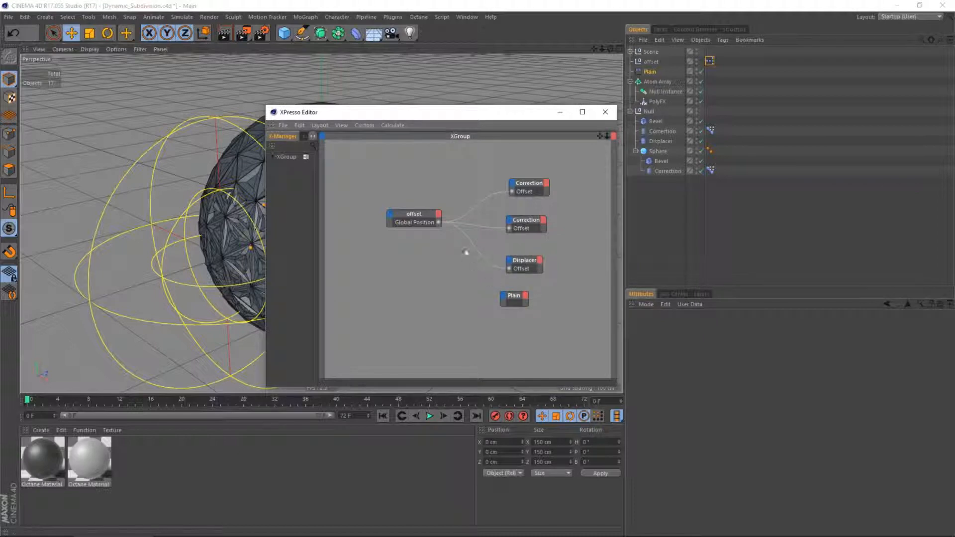
pyautogui.click(501, 299)
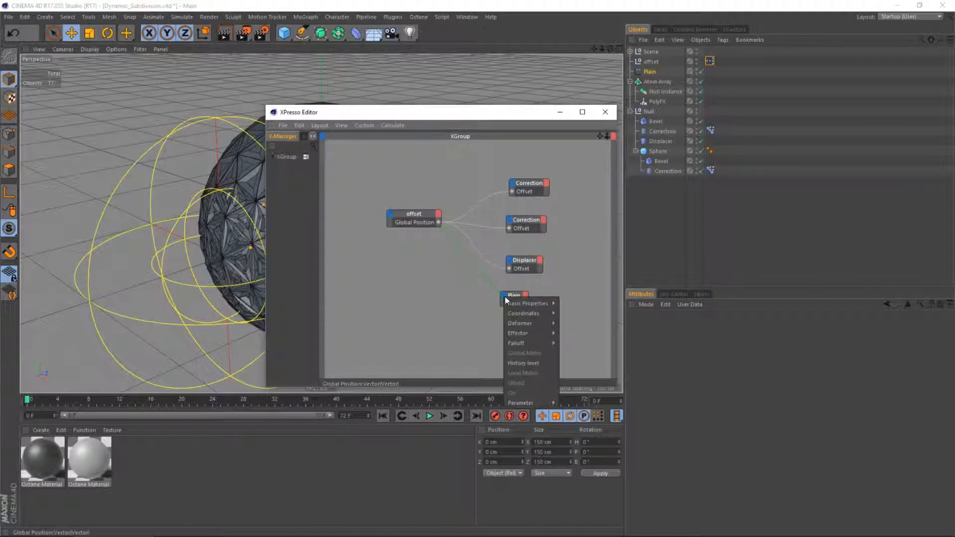
pyautogui.moveTo(527, 343)
pyautogui.moveTo(590, 384)
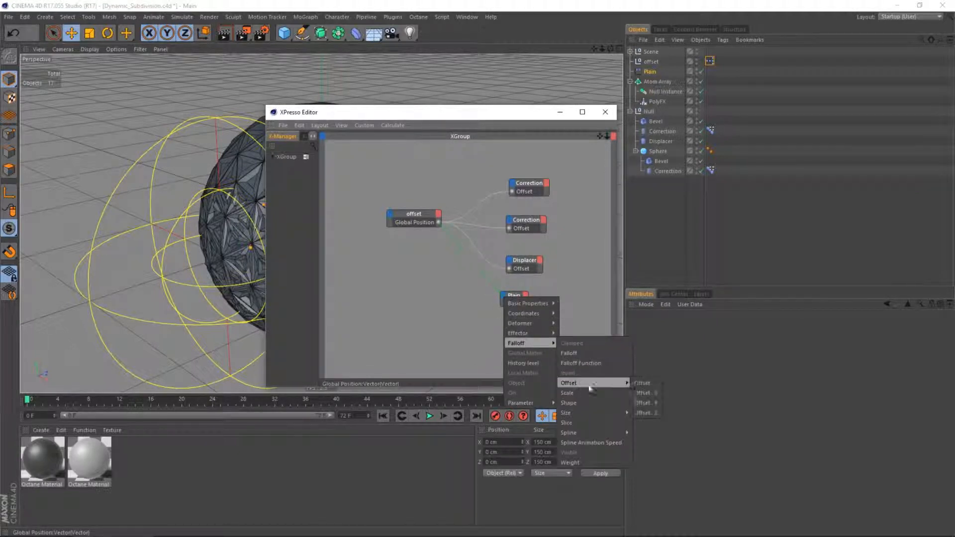
pyautogui.click(639, 383)
pyautogui.click(607, 119)
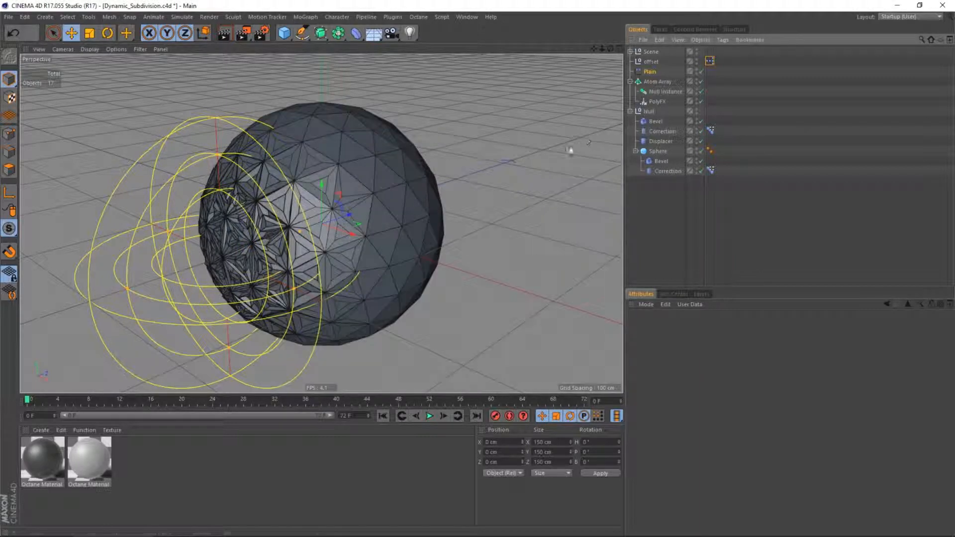
# Look through the Camera stored in the Scene group, then collapse the group again
pyautogui.click(631, 52)
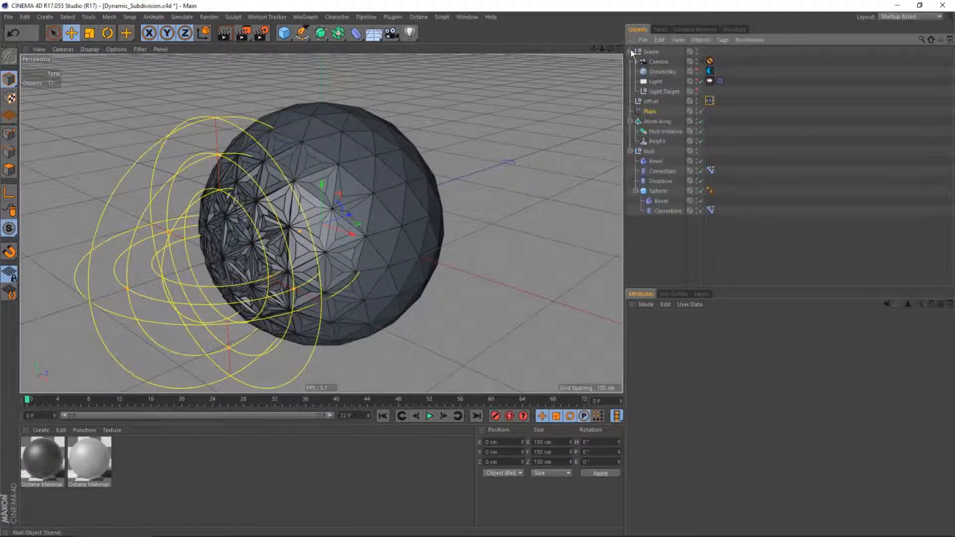
pyautogui.click(701, 61)
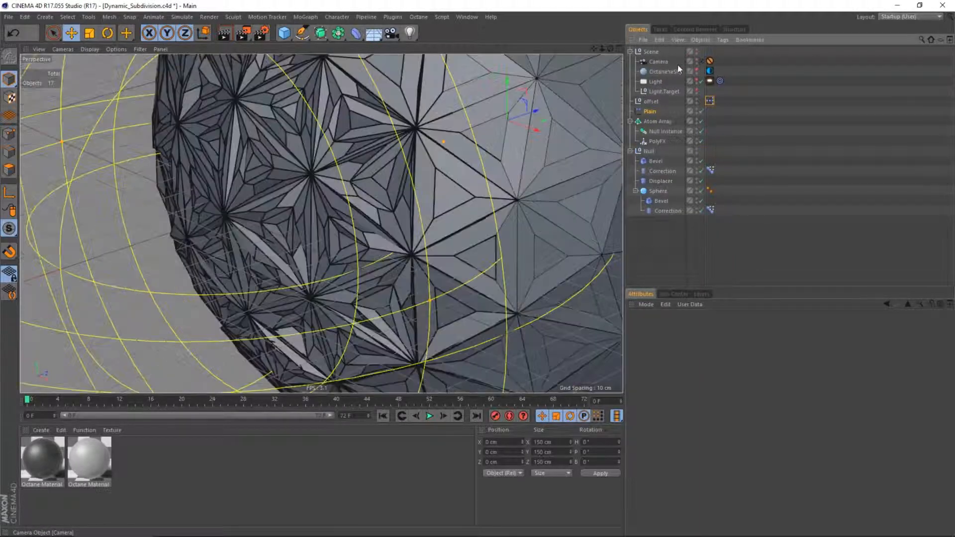
pyautogui.click(629, 52)
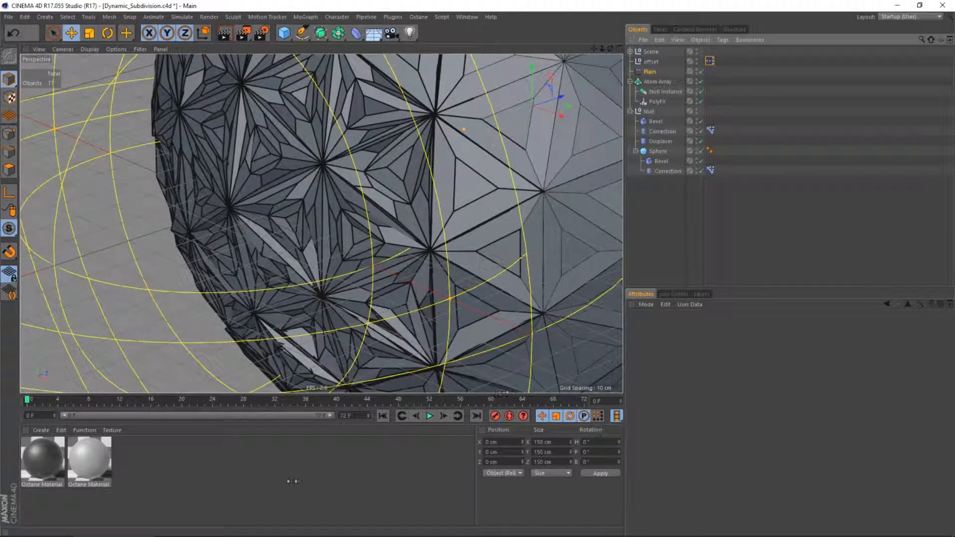
# Apply the dark Octane material to the Sphere and the light Octane material to the Atom Array
pyautogui.moveTo(376, 468); pyautogui.dragTo(708, 262)
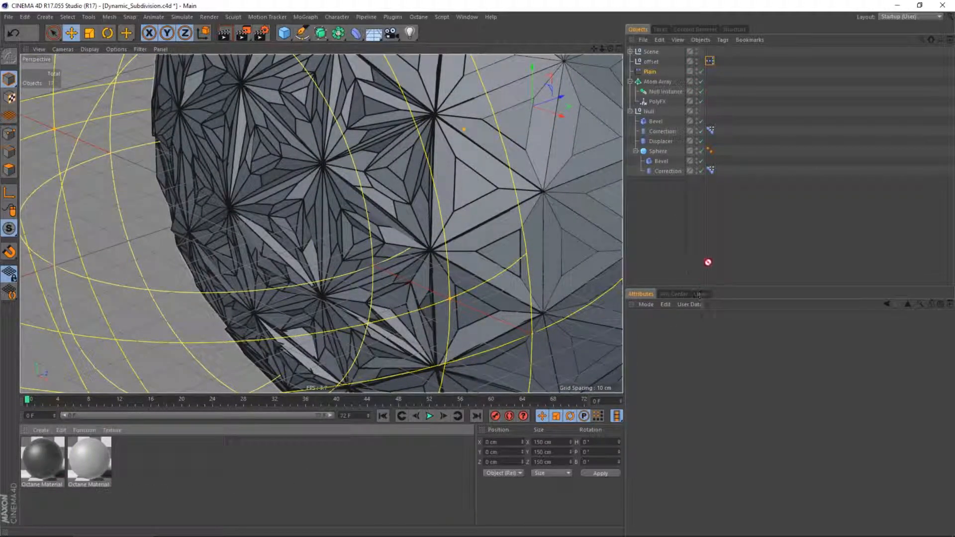
pyautogui.moveTo(662, 150); pyautogui.dragTo(663, 151)
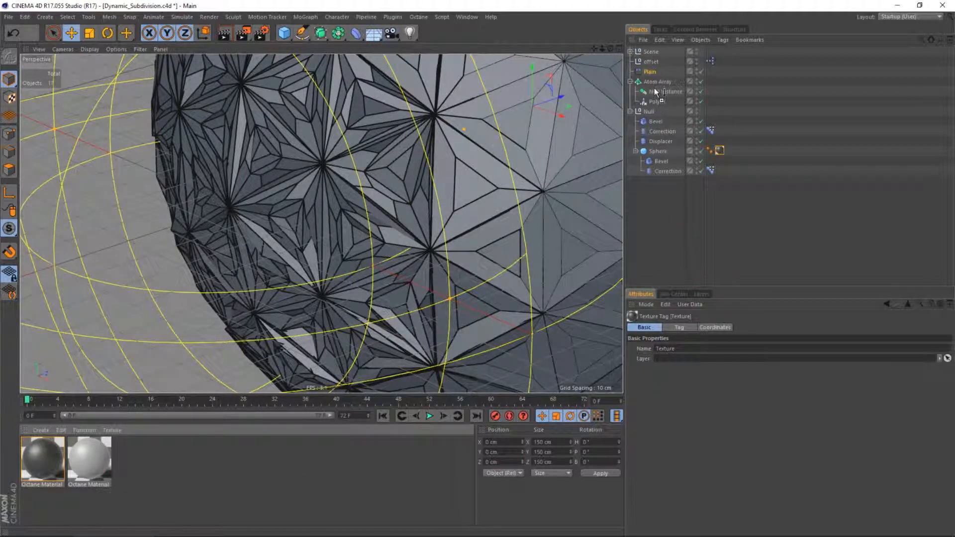
pyautogui.moveTo(654, 85); pyautogui.dragTo(656, 82)
# Switch the interface layout to Octane (User)
pyautogui.click(895, 18)
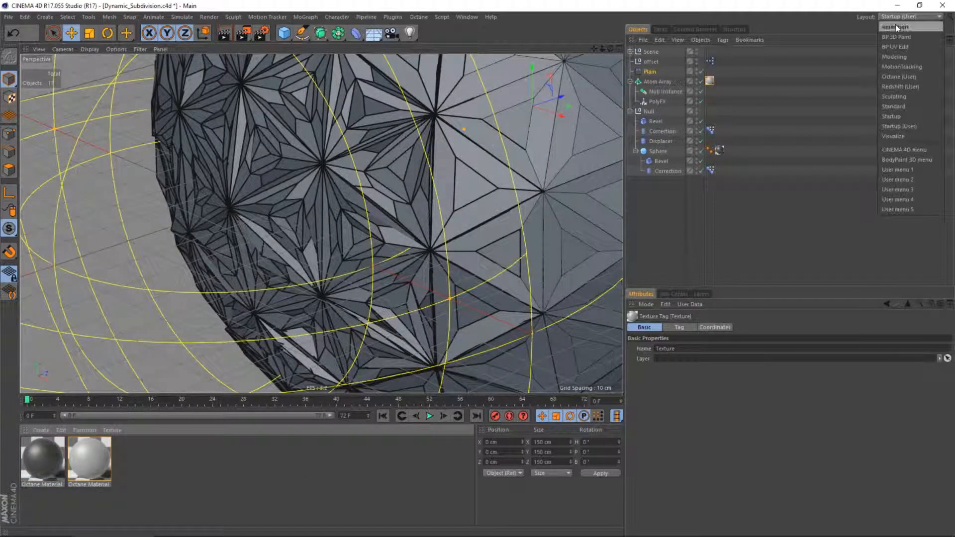
pyautogui.click(910, 76)
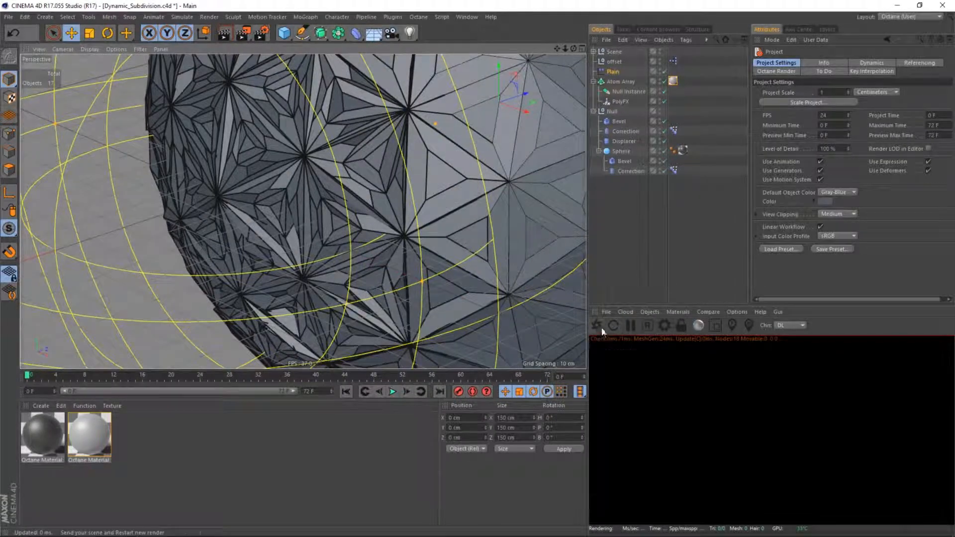